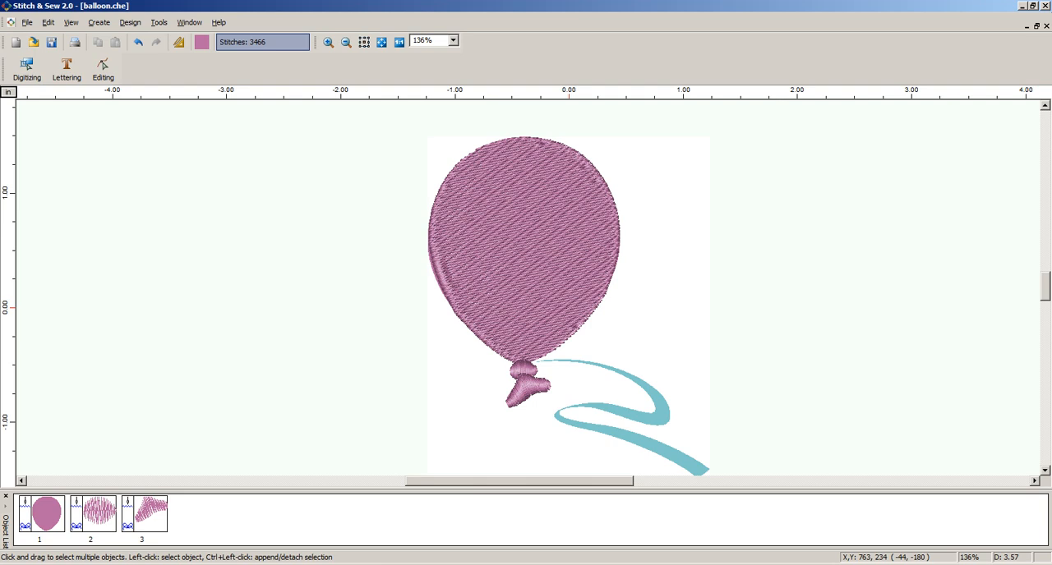
Hide the stitches to expose the balloon artwork and open the image import dialog
{"action": "key", "text": "s"}
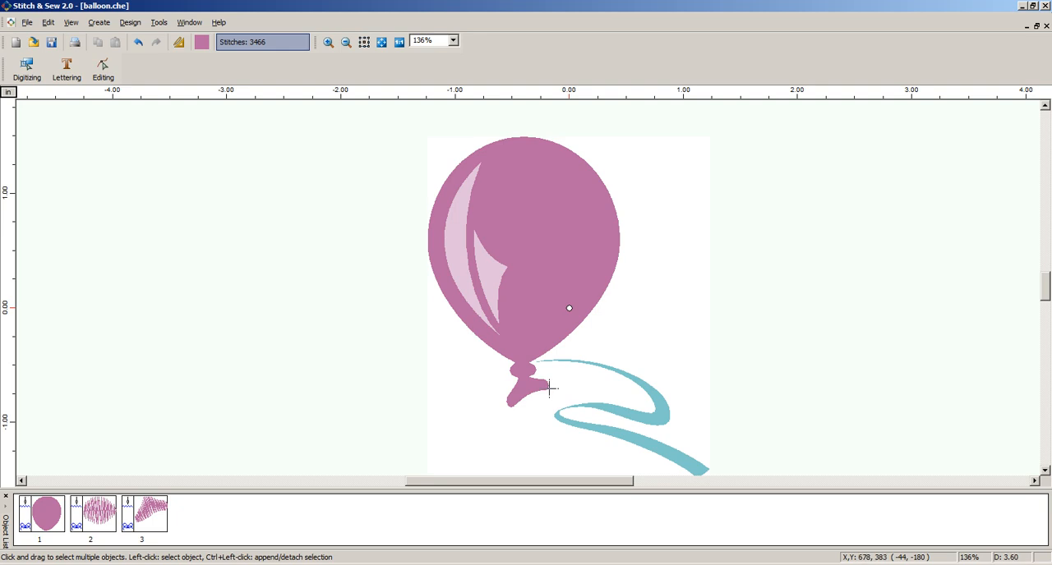
{"action": "left_click", "coordinate": [99, 22]}
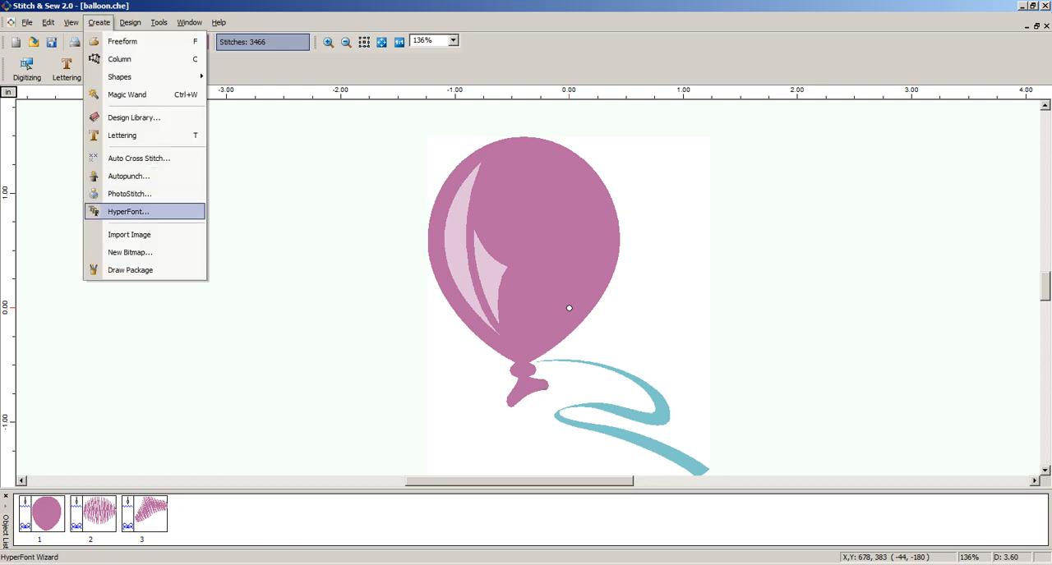
{"action": "left_click", "coordinate": [129, 235]}
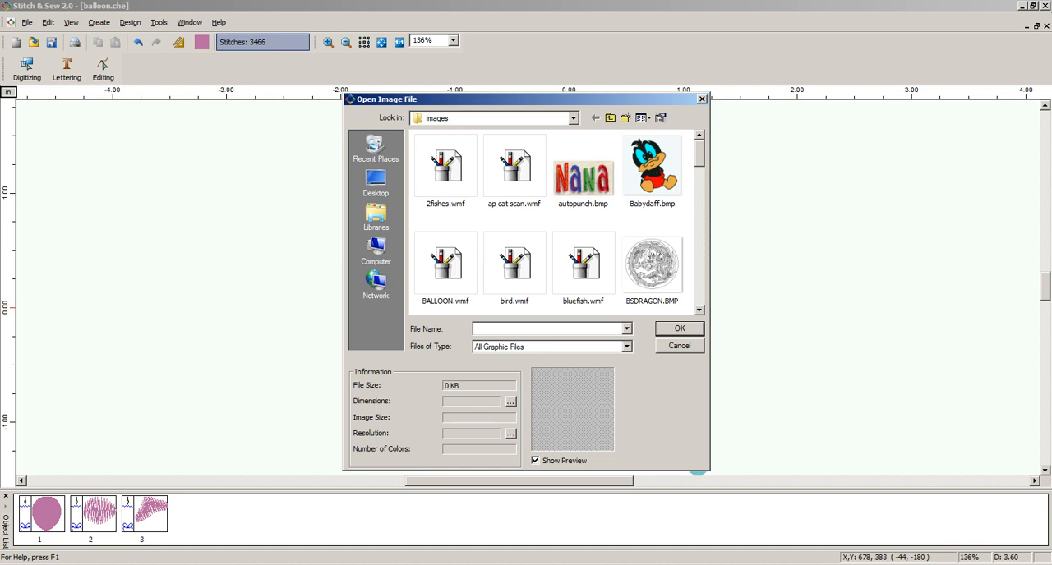
Preview several sample images in the Images folder and choose BALLOON.wmf for import
{"action": "left_click", "coordinate": [446, 168]}
{"action": "left_click", "coordinate": [515, 168]}
{"action": "left_click", "coordinate": [515, 264]}
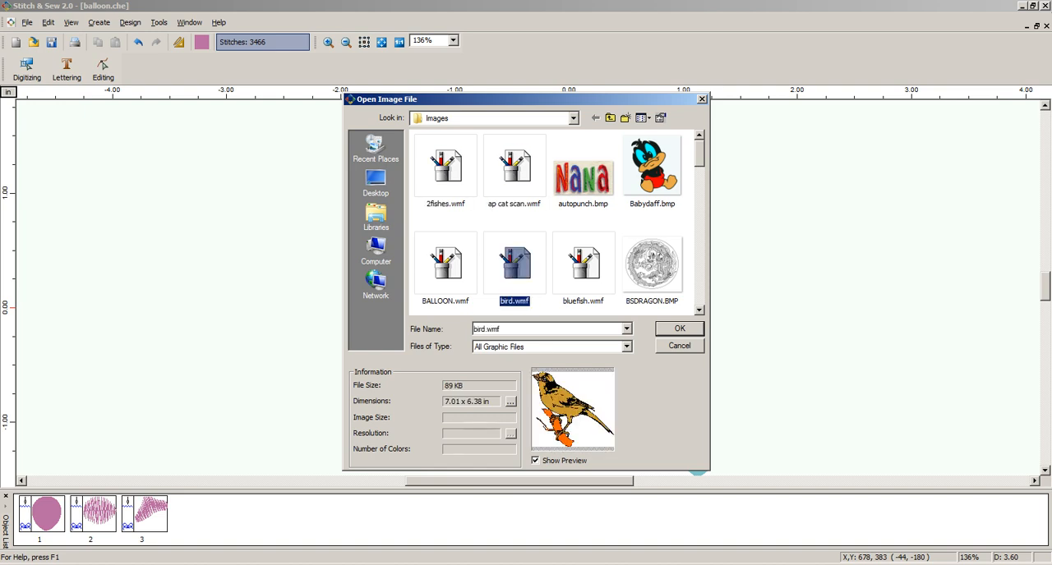
{"action": "key", "text": "Right"}
{"action": "key", "text": "Right"}
{"action": "key", "text": "Right"}
{"action": "key", "text": "Right"}
{"action": "key", "text": "Right"}
{"action": "key", "text": "Right"}
{"action": "key", "text": "Left"}
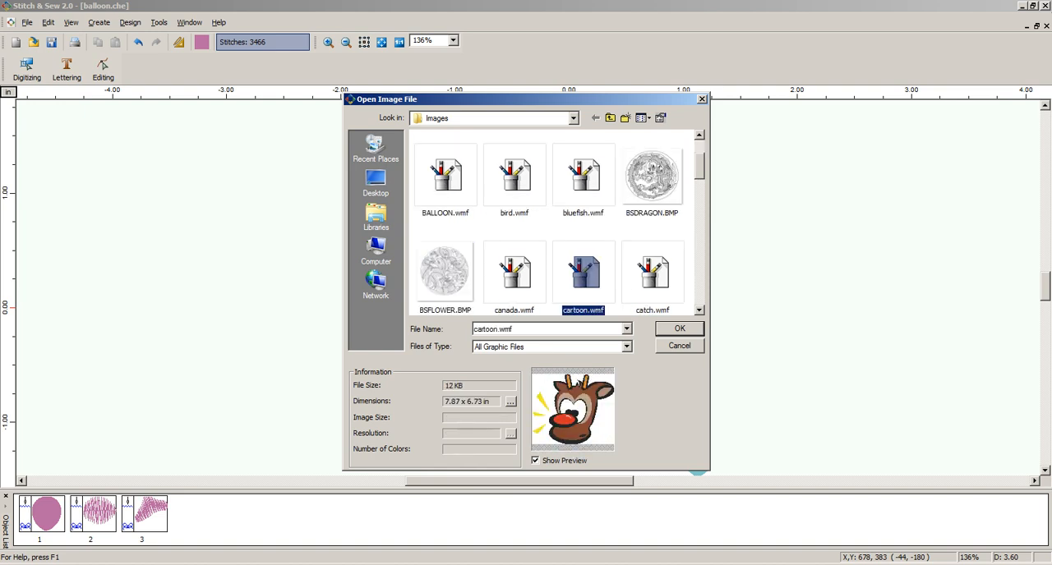
{"action": "key", "text": "Left"}
{"action": "key", "text": "Left"}
{"action": "key", "text": "Down"}
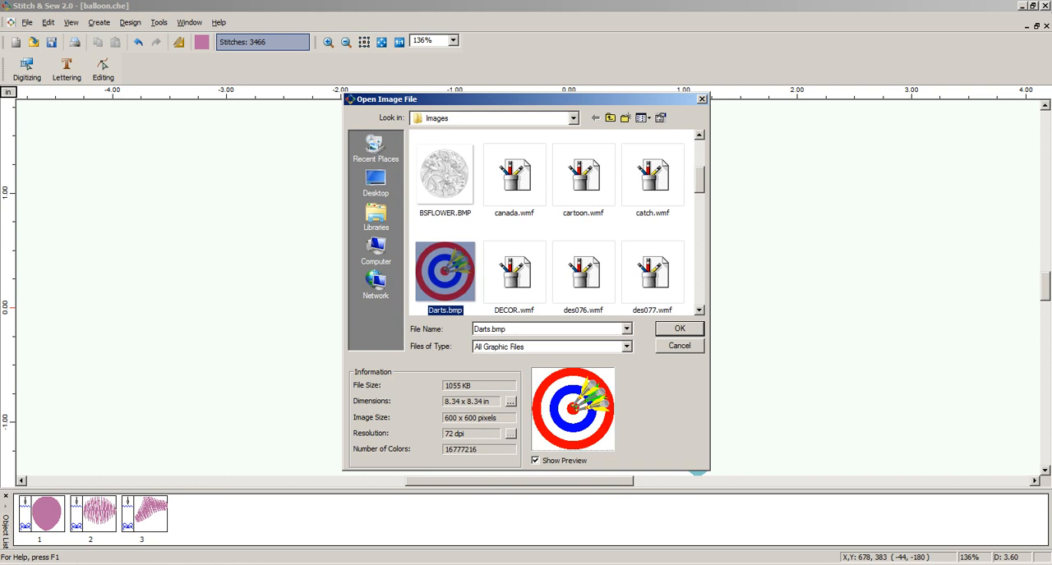
{"action": "key", "text": "Up"}
{"action": "key", "text": "Up"}
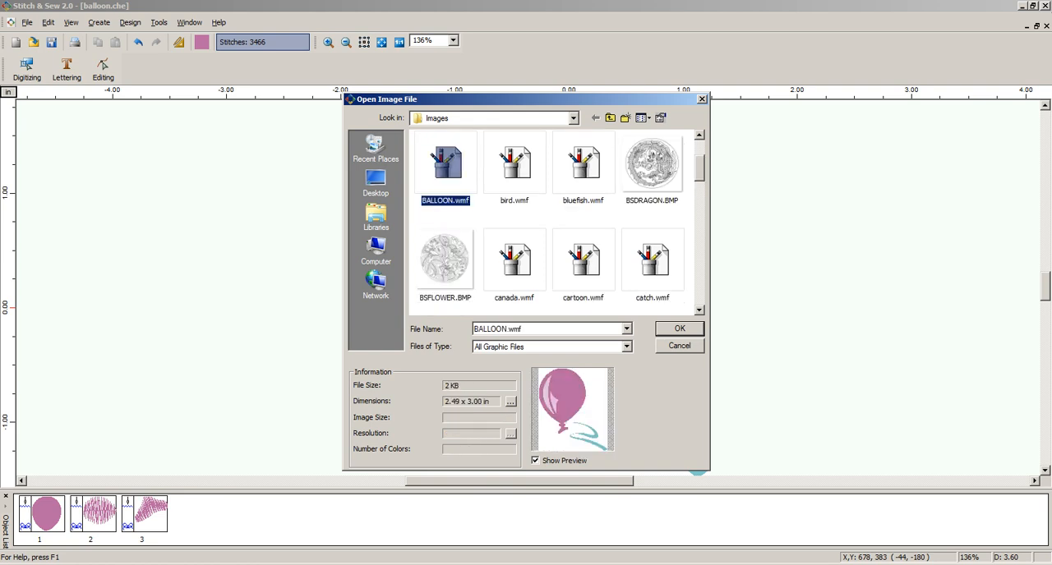
{"action": "key", "text": "Return"}
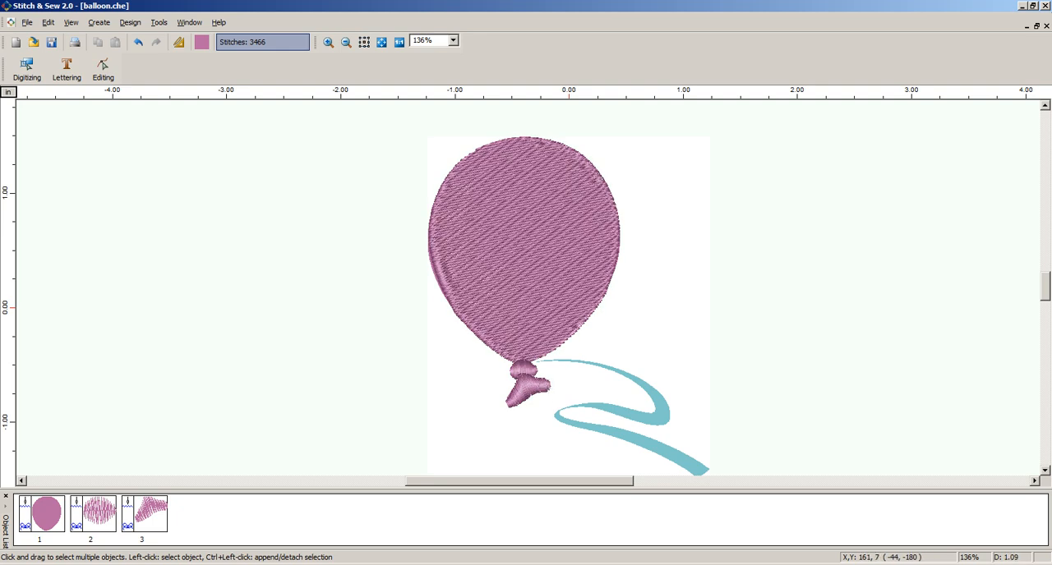
Hide the backdrop image and frame the stitched balloon with its knot and tail
{"action": "key", "text": "i"}
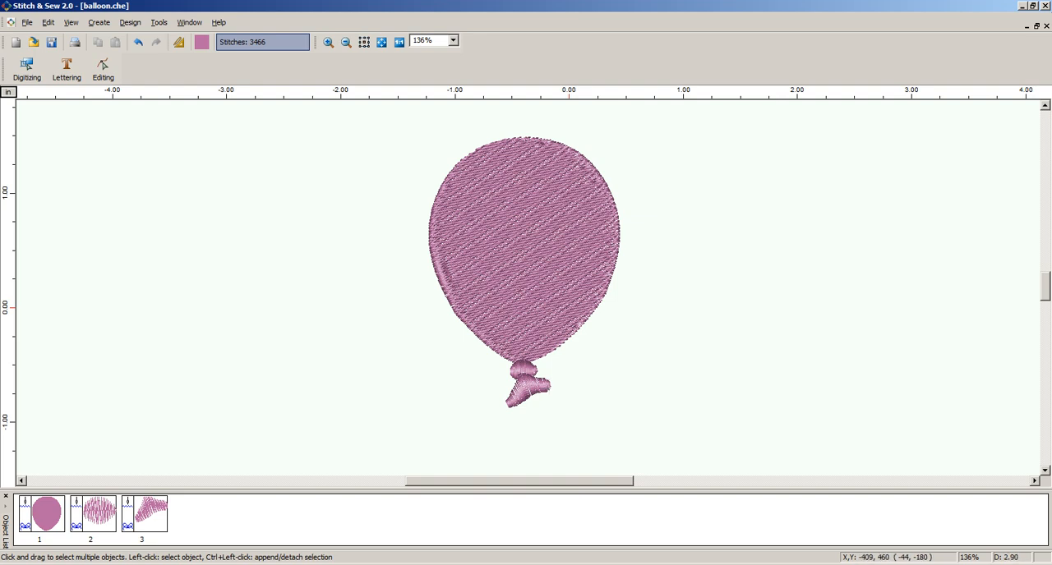
{"action": "left_click", "coordinate": [328, 42]}
{"action": "left_click_drag", "start_coordinate": [610, 305], "coordinate": [671, 419]}
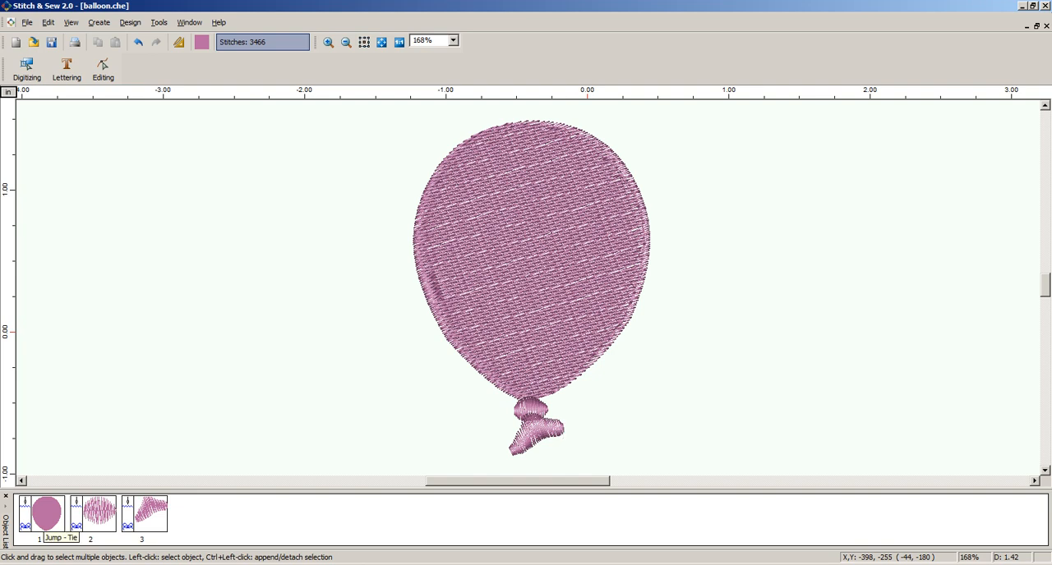
Select the balloon, knot and tail objects individually to examine how the design is divided, leaving nothing selected
{"action": "left_click", "coordinate": [43, 515]}
{"action": "left_click", "coordinate": [43, 516]}
{"action": "left_click", "coordinate": [94, 516]}
{"action": "left_click", "coordinate": [145, 515]}
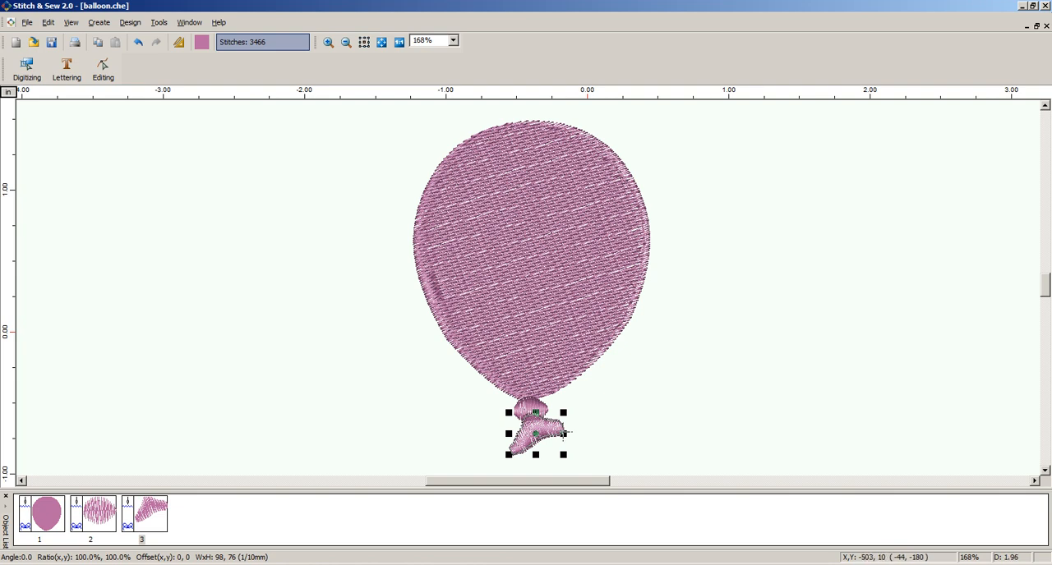
{"action": "left_click", "coordinate": [308, 326]}
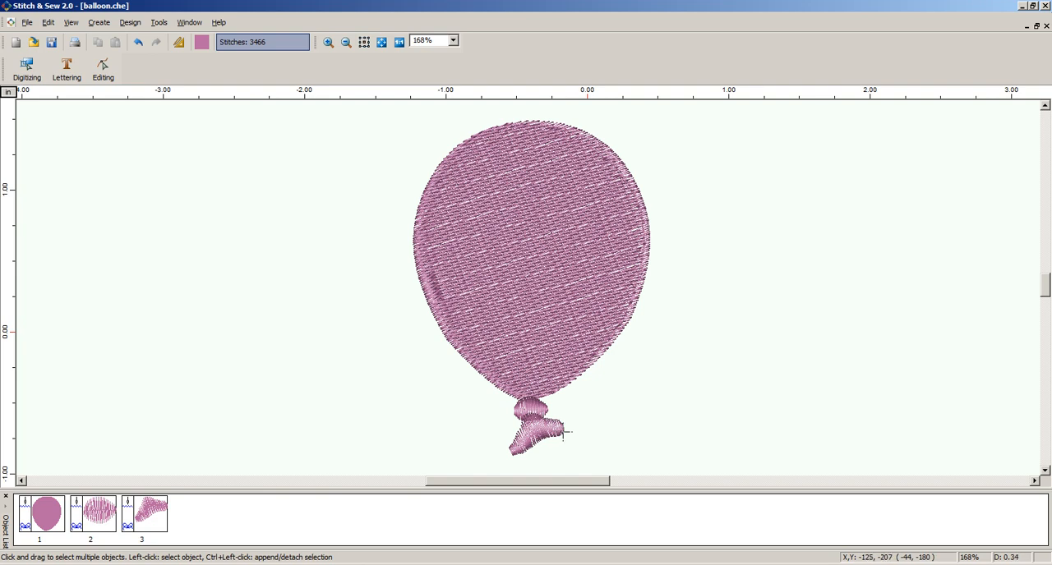
{"action": "left_click", "coordinate": [94, 514]}
{"action": "left_click", "coordinate": [144, 514]}
{"action": "left_click", "coordinate": [399, 434]}
Examine the stitch lines and stitch points where the balloon, knot and tail overlap, as well as the whole balloon
{"action": "left_click", "coordinate": [328, 42]}
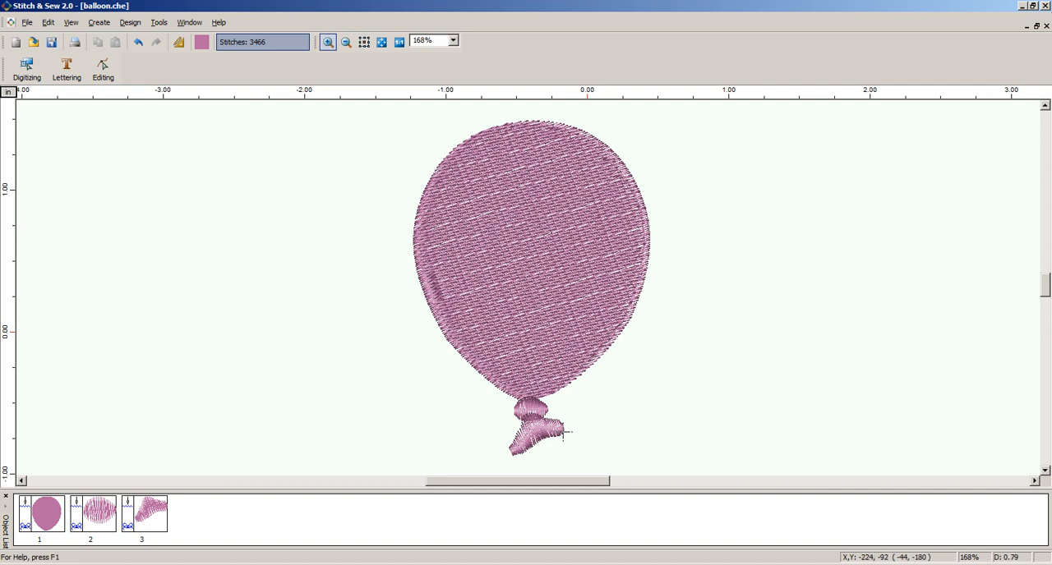
{"action": "left_click_drag", "start_coordinate": [475, 384], "coordinate": [610, 458]}
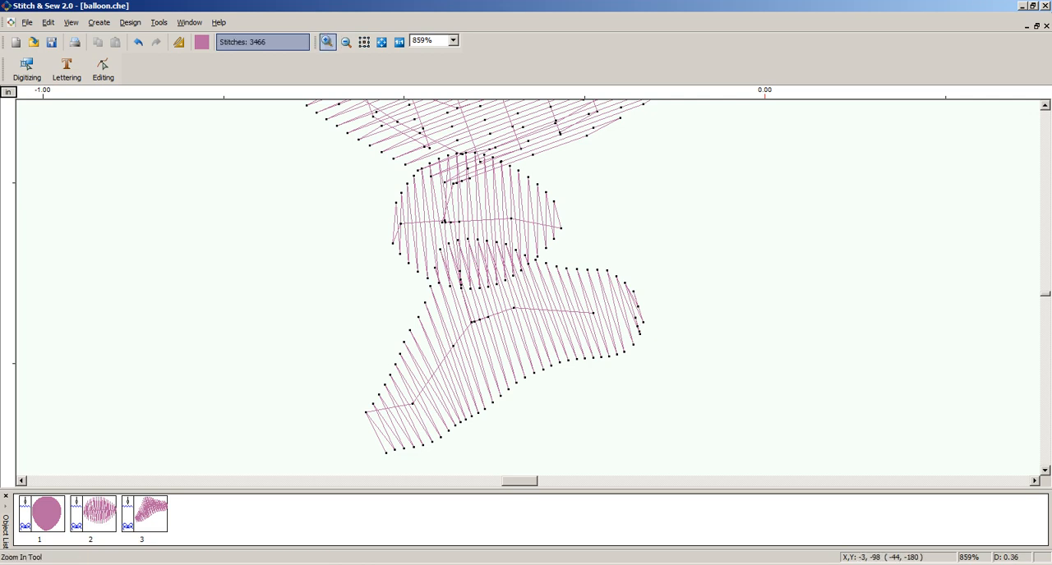
{"action": "left_click", "coordinate": [1044, 106]}
{"action": "left_click", "coordinate": [1044, 106]}
{"action": "left_click", "coordinate": [1045, 106]}
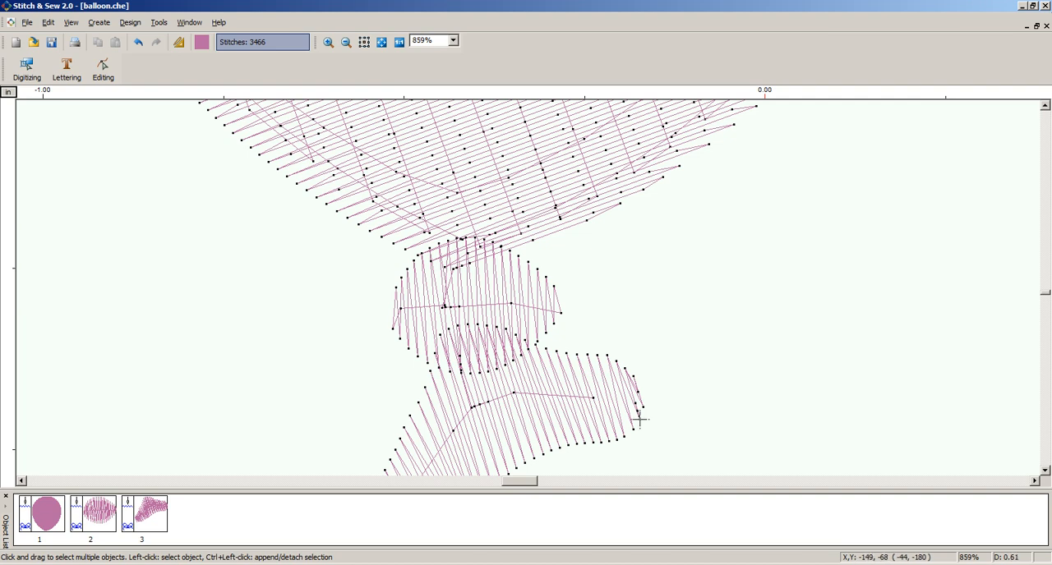
{"action": "left_click", "coordinate": [346, 42]}
{"action": "left_click", "coordinate": [346, 42]}
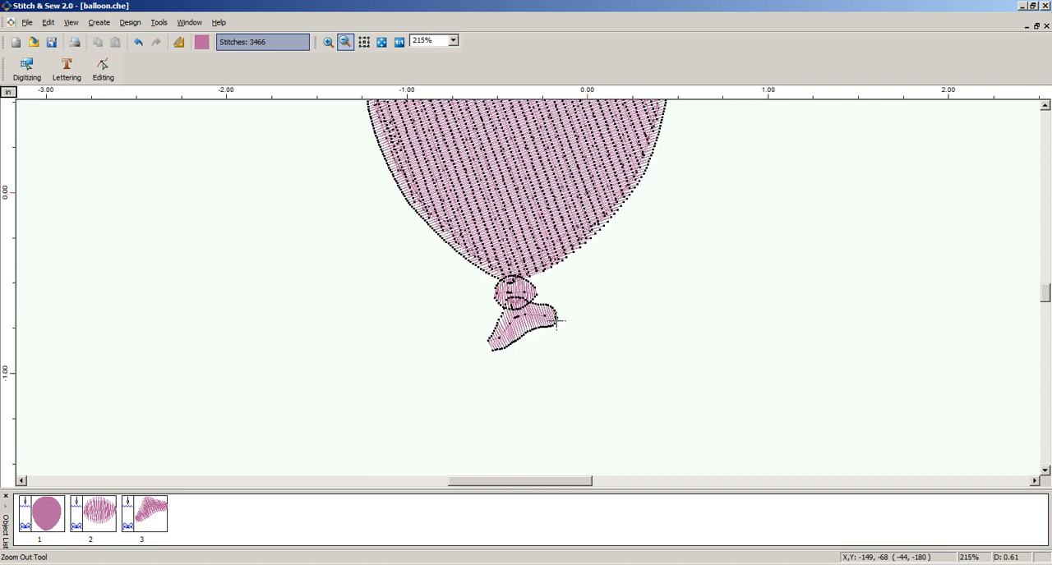
{"action": "key", "text": "Escape"}
{"action": "scroll", "coordinate": [557, 321], "scroll_direction": "up", "scroll_amount": 3}
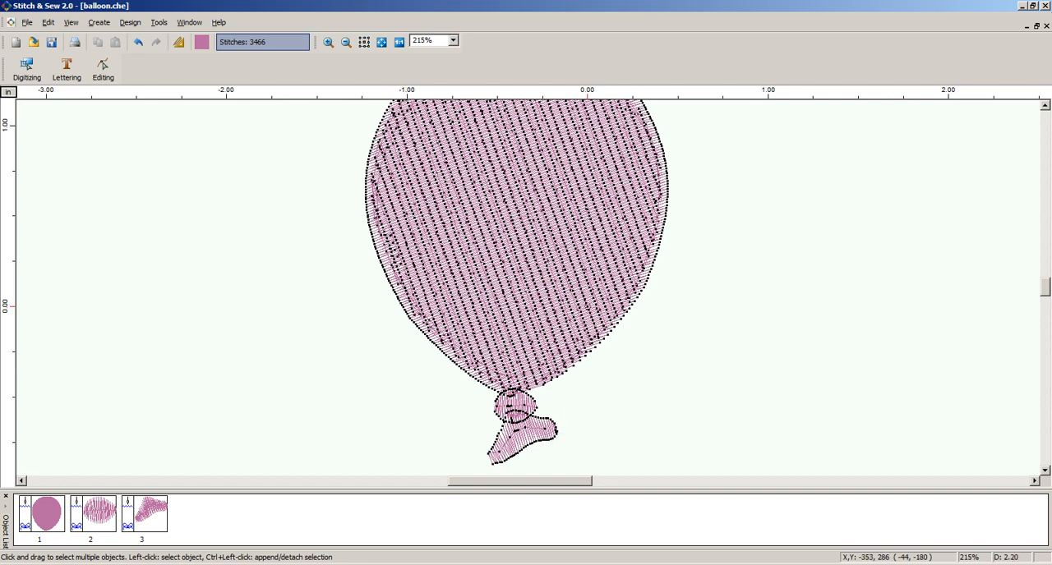
{"action": "left_click", "coordinate": [557, 435]}
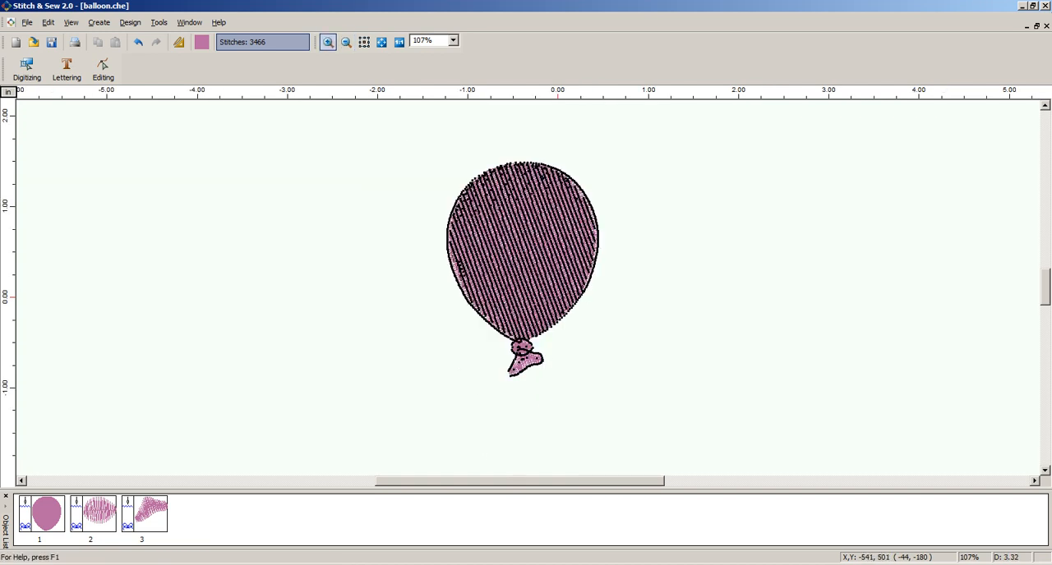
{"action": "left_click_drag", "start_coordinate": [403, 154], "coordinate": [681, 398]}
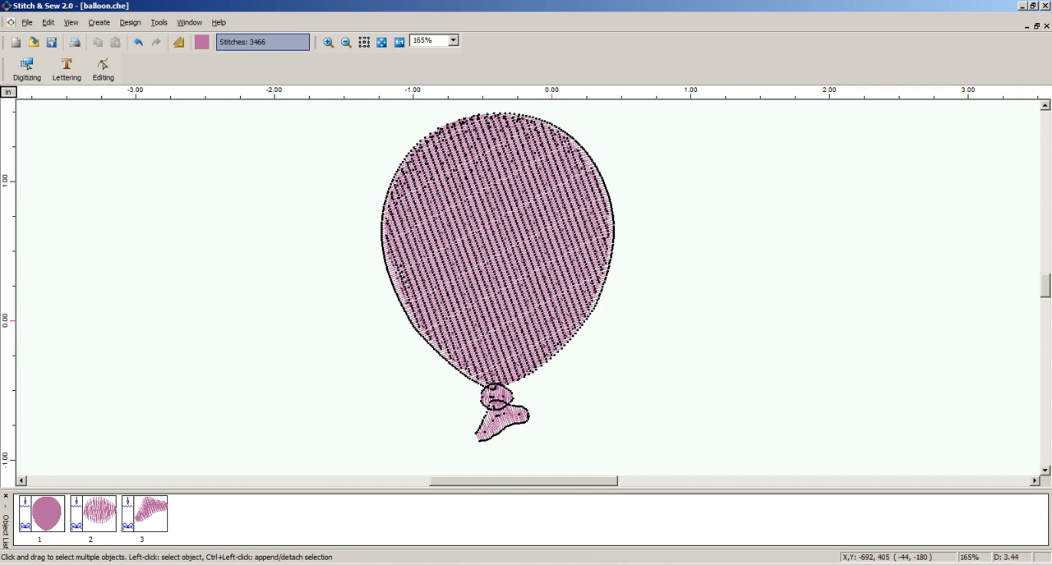
Start a new design and import BALLOON.wmf as its backdrop image
{"action": "left_click", "coordinate": [27, 22]}
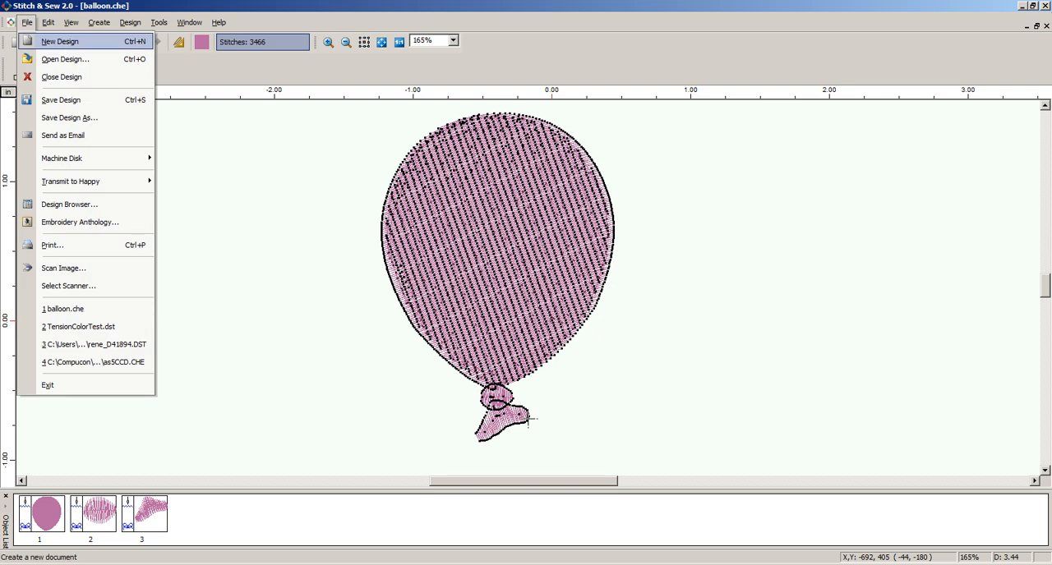
{"action": "left_click", "coordinate": [60, 41]}
{"action": "left_click", "coordinate": [98, 22]}
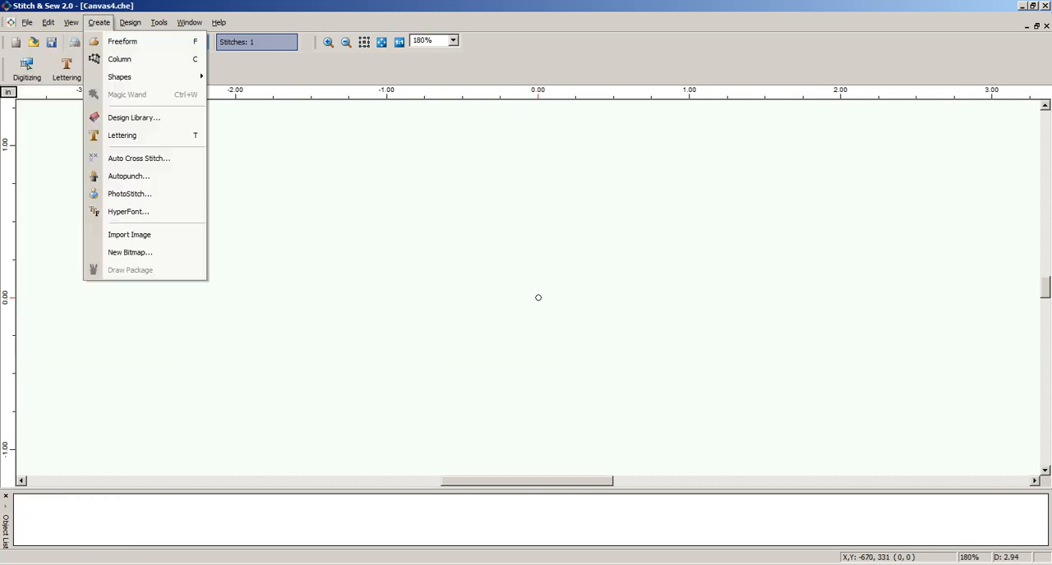
{"action": "left_click", "coordinate": [129, 235]}
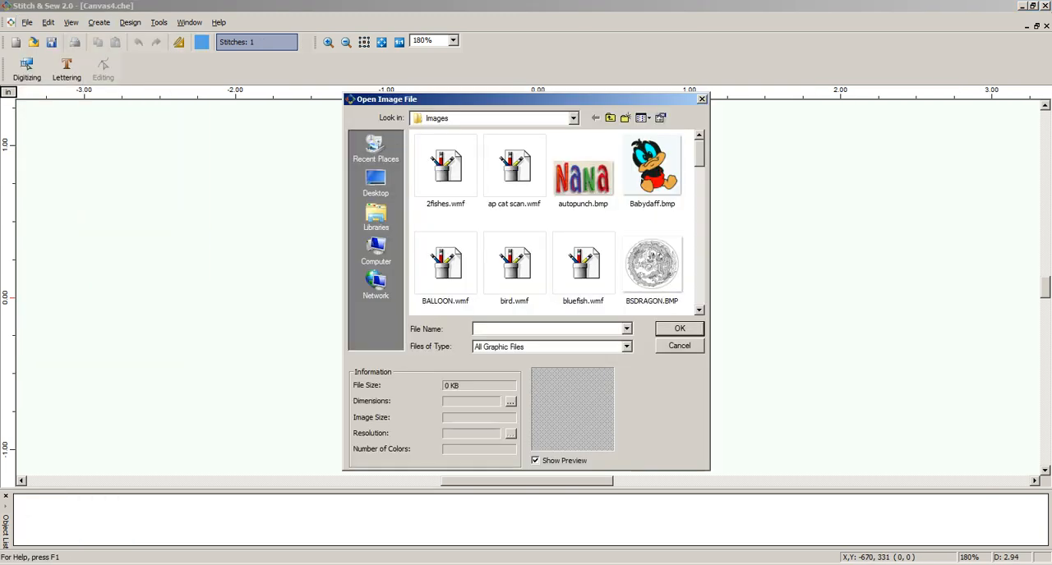
{"action": "left_click", "coordinate": [446, 265]}
{"action": "left_click", "coordinate": [679, 329]}
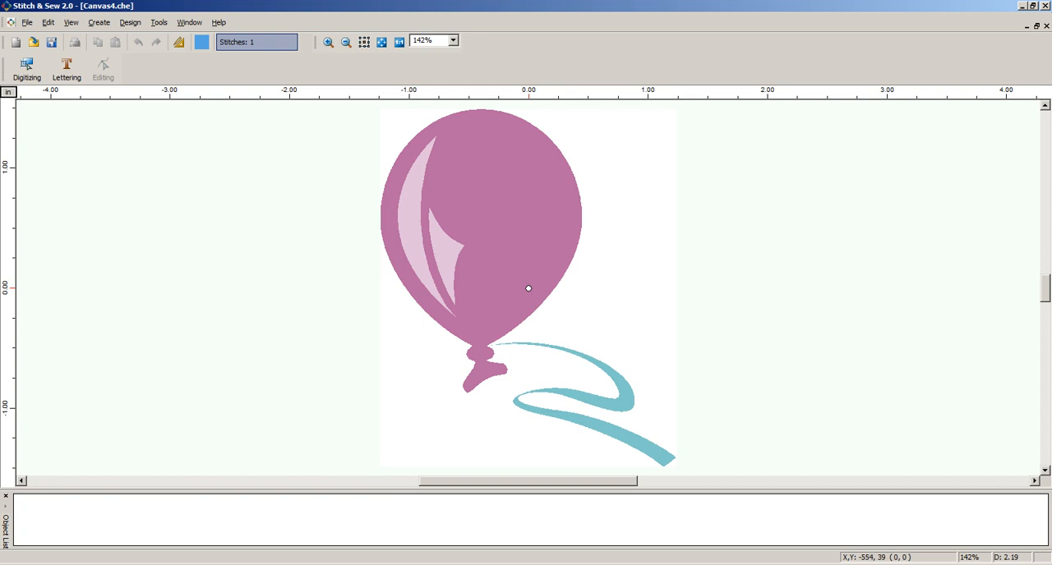
Confirm the grid properties with a points distance of 0.04 in for both X and Y
{"action": "left_click", "coordinate": [159, 22]}
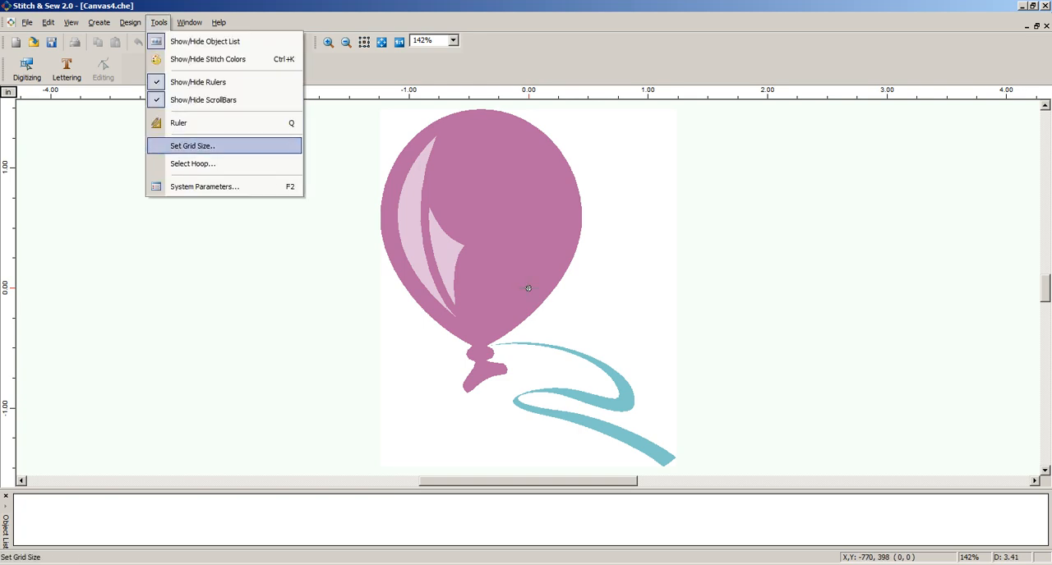
{"action": "left_click", "coordinate": [193, 146]}
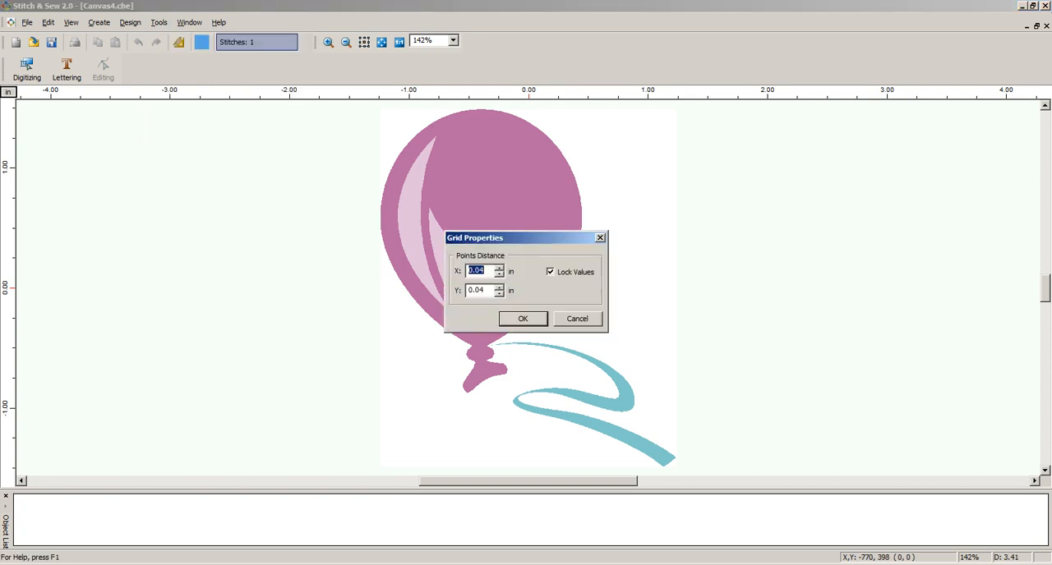
{"action": "left_click", "coordinate": [485, 271]}
{"action": "left_click", "coordinate": [523, 319]}
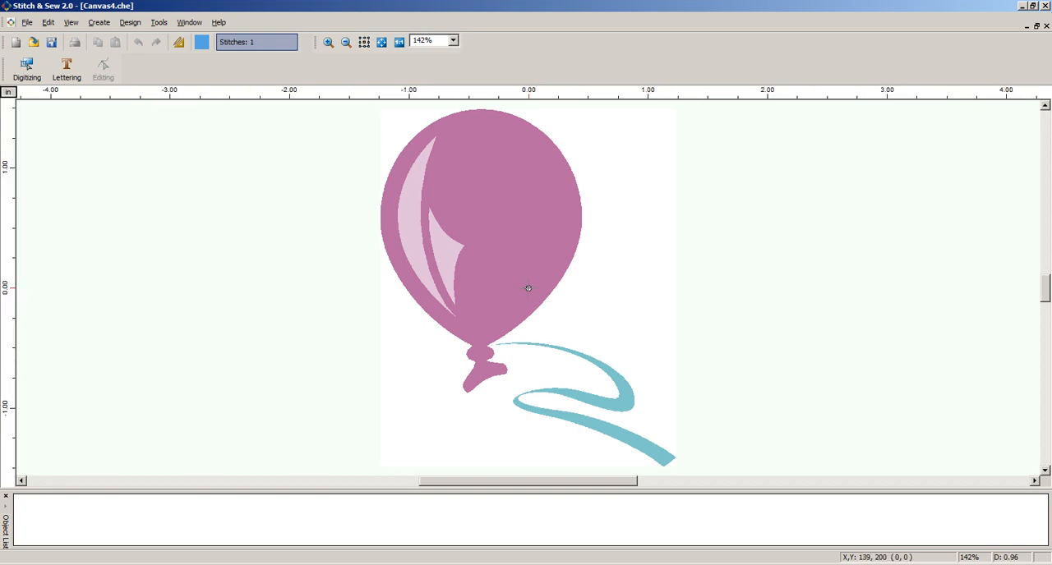
Display the grid over the balloon image
{"action": "left_click", "coordinate": [328, 42]}
{"action": "left_click_drag", "start_coordinate": [337, 103], "coordinate": [697, 406]}
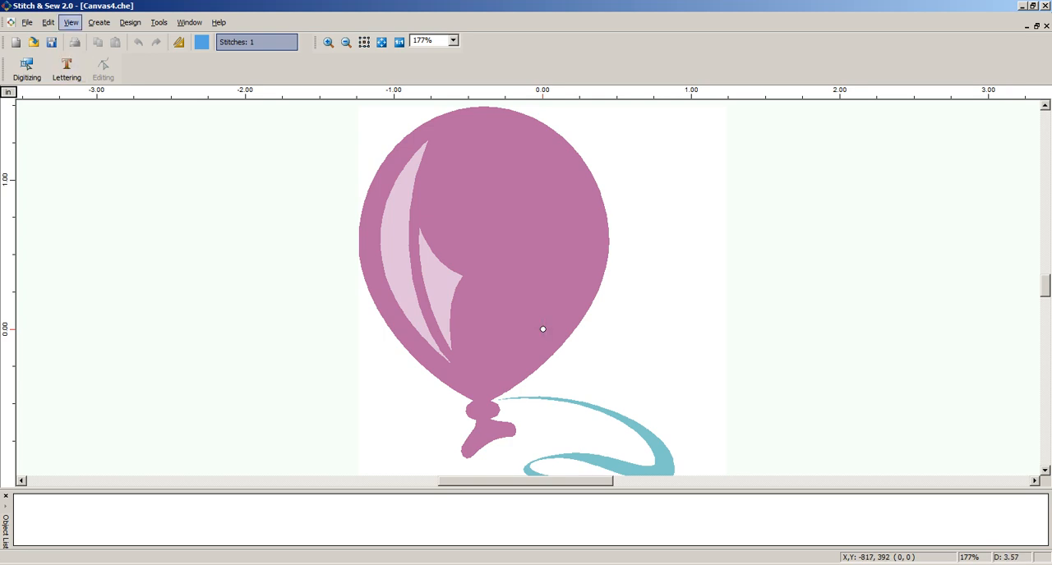
{"action": "left_click", "coordinate": [71, 23]}
{"action": "left_click", "coordinate": [107, 192]}
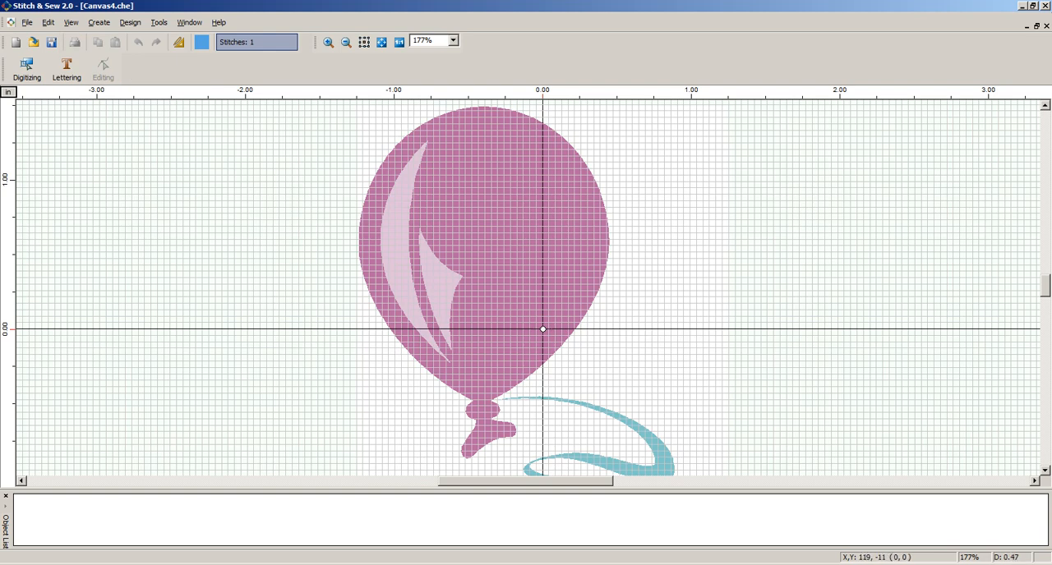
Examine the balloon's knot, tail and ribbon against the grid squares at close range
{"action": "left_click", "coordinate": [327, 42]}
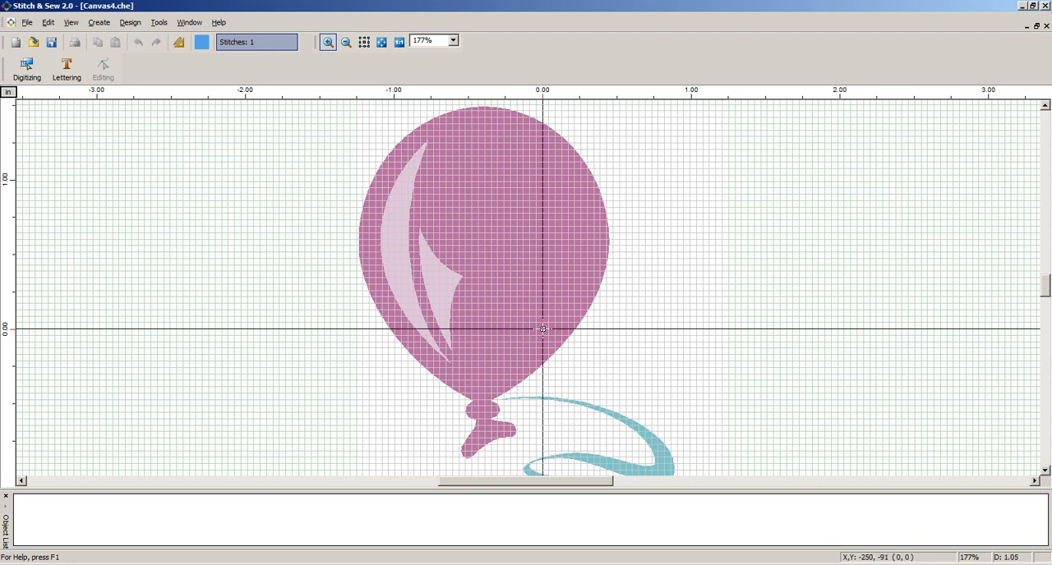
{"action": "left_click_drag", "start_coordinate": [404, 391], "coordinate": [591, 462]}
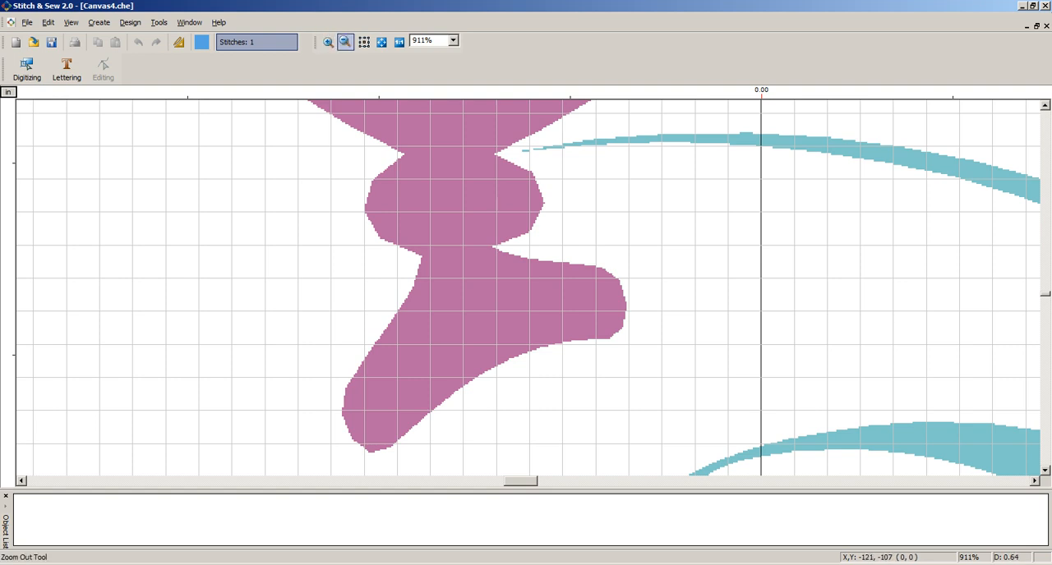
{"action": "double_click", "coordinate": [346, 41]}
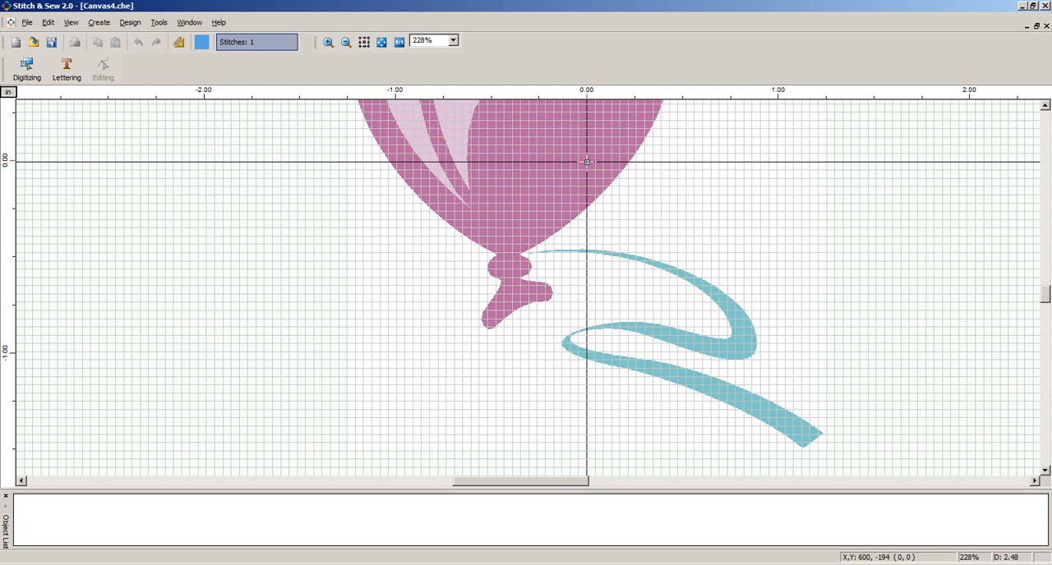
{"action": "scroll", "coordinate": [526, 288], "scroll_direction": "up", "scroll_amount": 5}
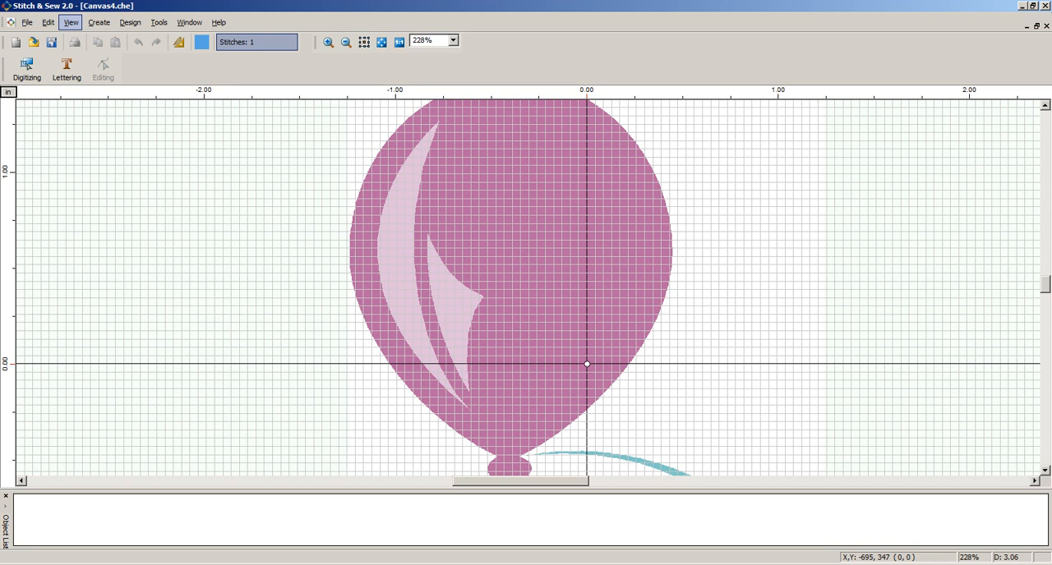
Hide the grid over the balloon artwork and show it again
{"action": "left_click", "coordinate": [70, 22]}
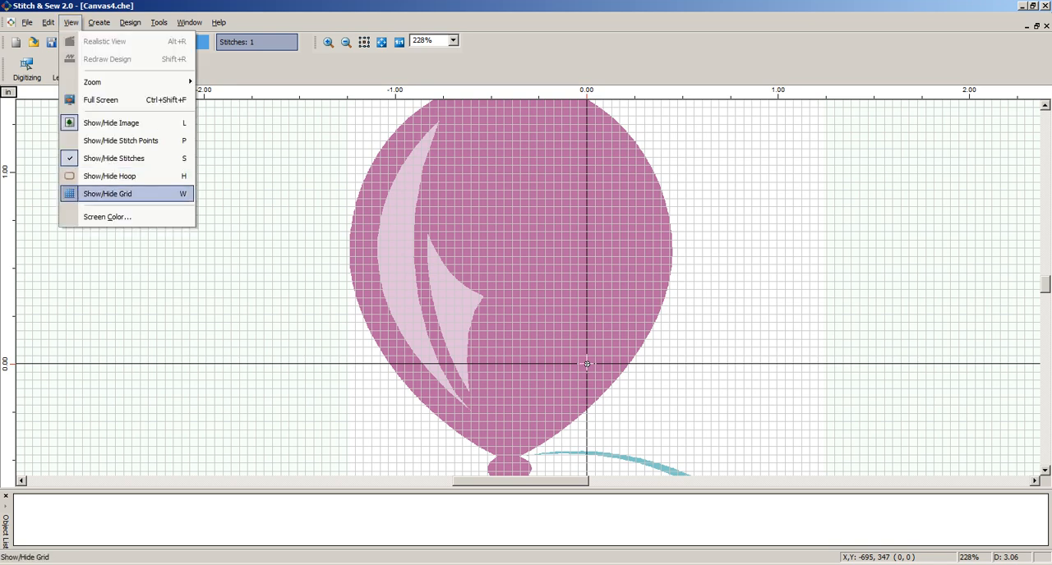
{"action": "key", "text": "Return"}
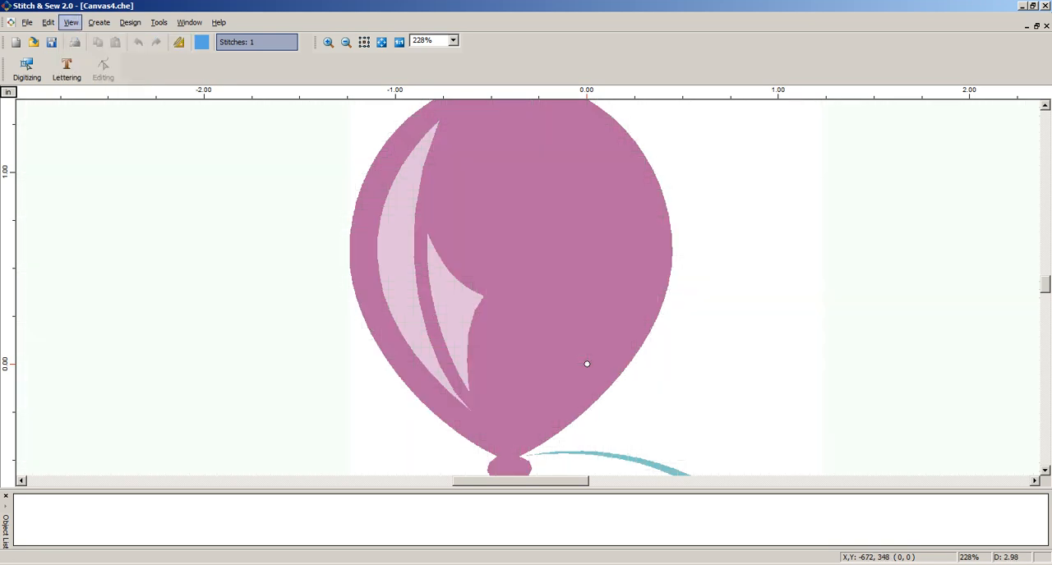
{"action": "left_click", "coordinate": [71, 22]}
{"action": "key", "text": "Return"}
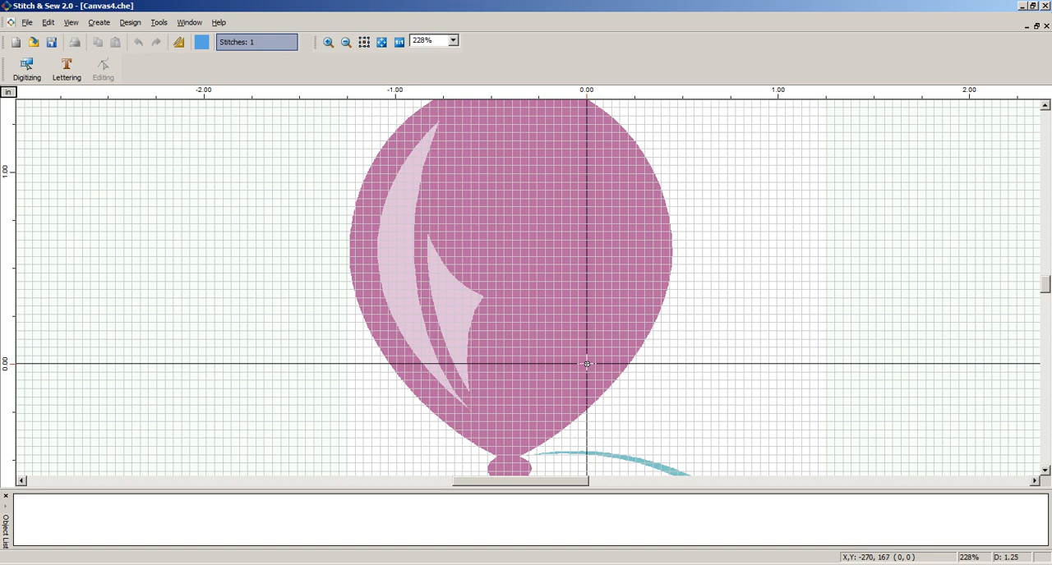
Start digitizing the balloon with the Freeform tool and the Normal Fill embroidery recipe
{"action": "left_click", "coordinate": [345, 42]}
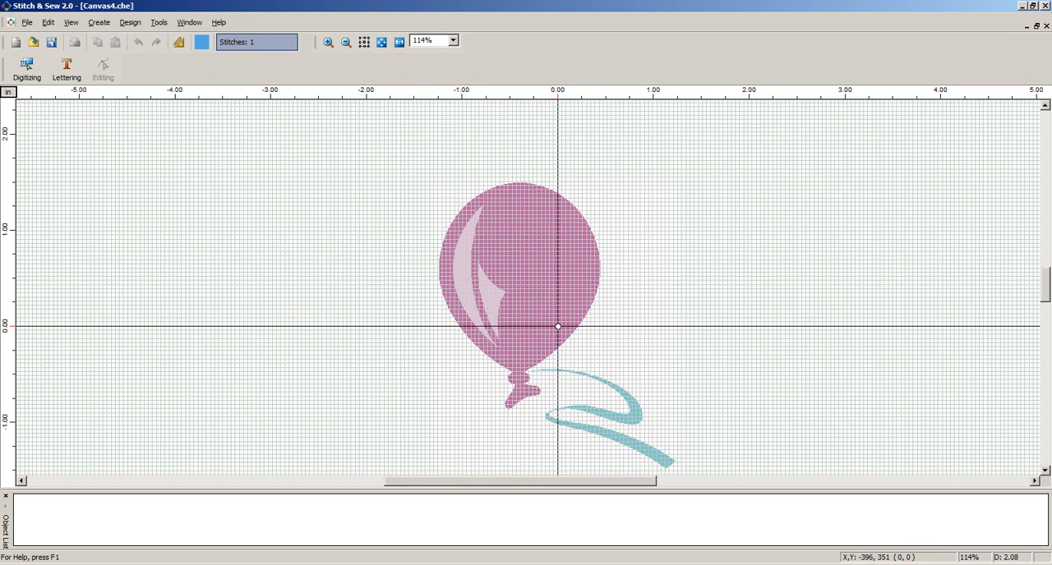
{"action": "left_click_drag", "start_coordinate": [413, 172], "coordinate": [650, 419]}
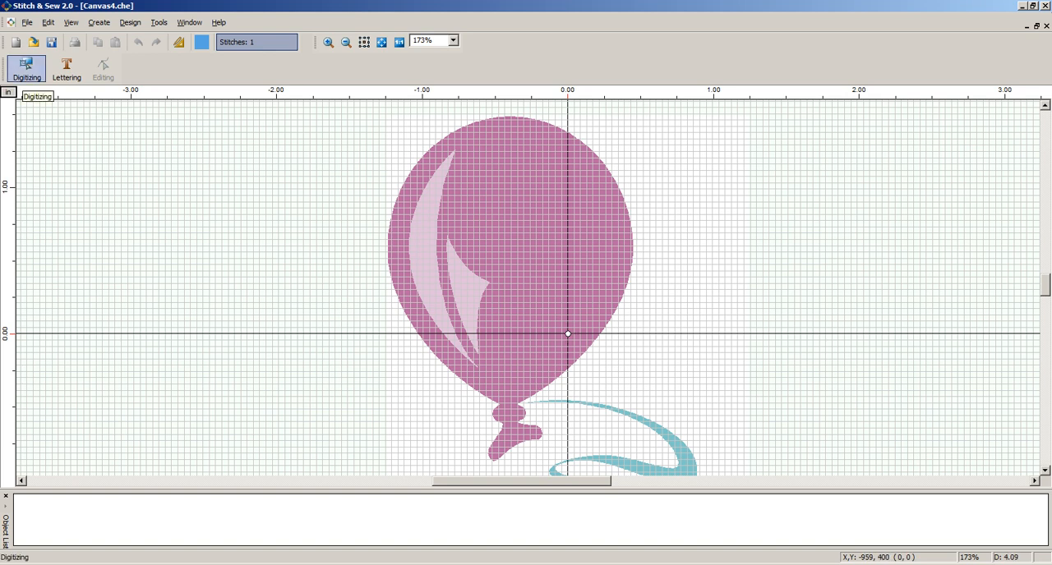
{"action": "left_click", "coordinate": [26, 67]}
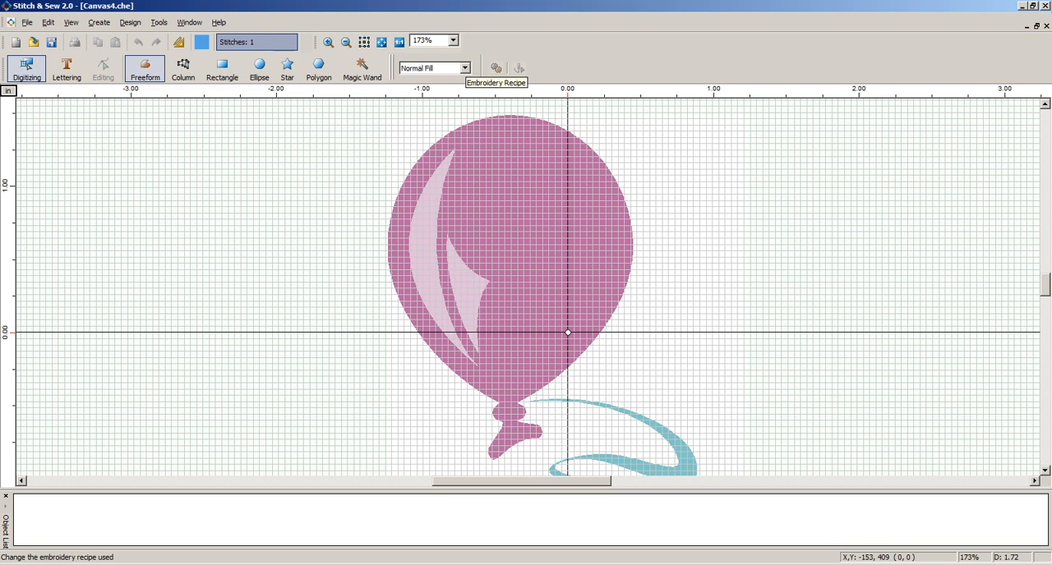
{"action": "left_click", "coordinate": [464, 68]}
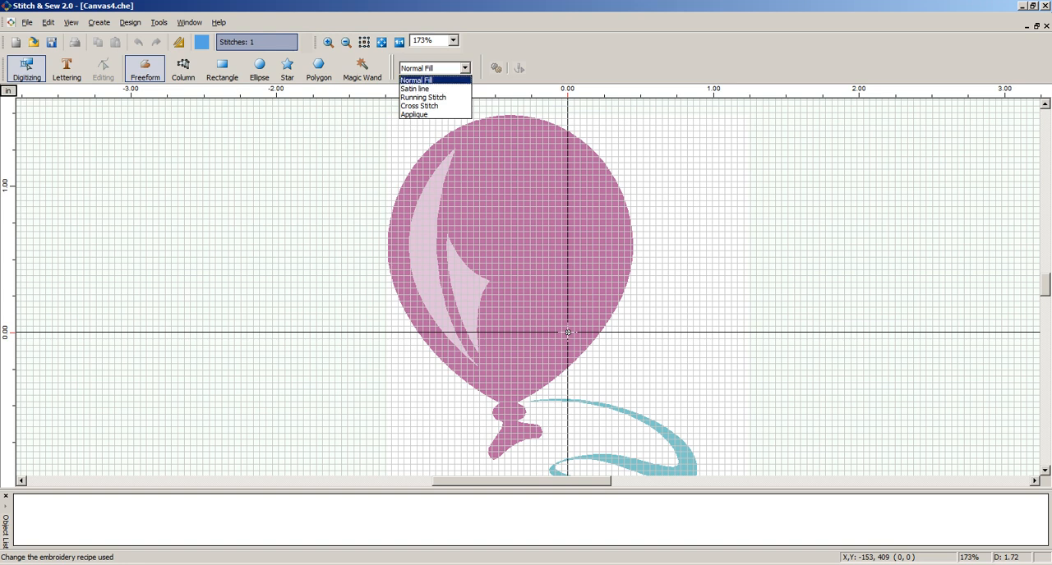
{"action": "left_click", "coordinate": [419, 80]}
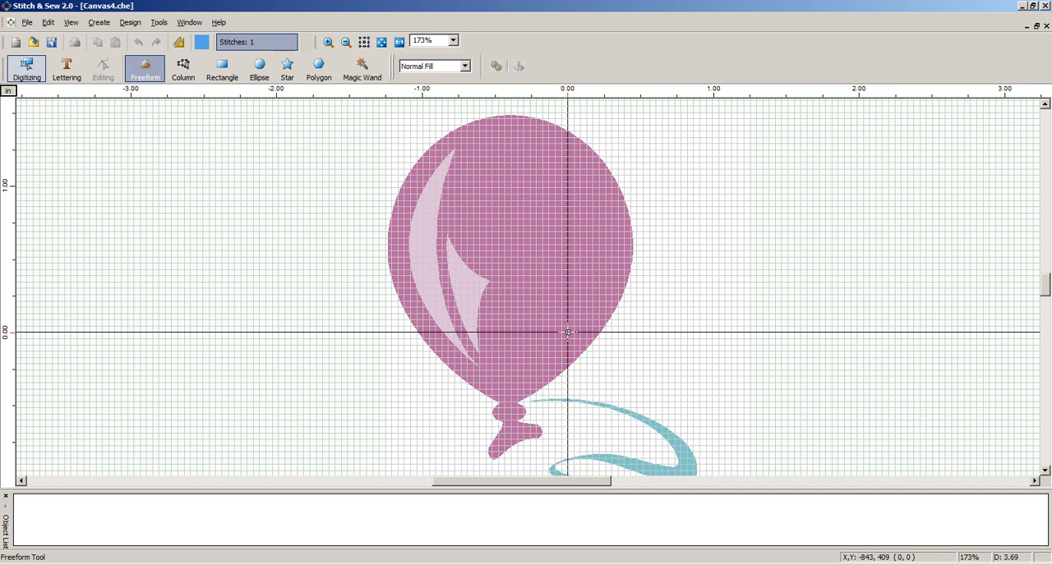
Hide the grid over the balloon image
{"action": "key", "text": "alt"}
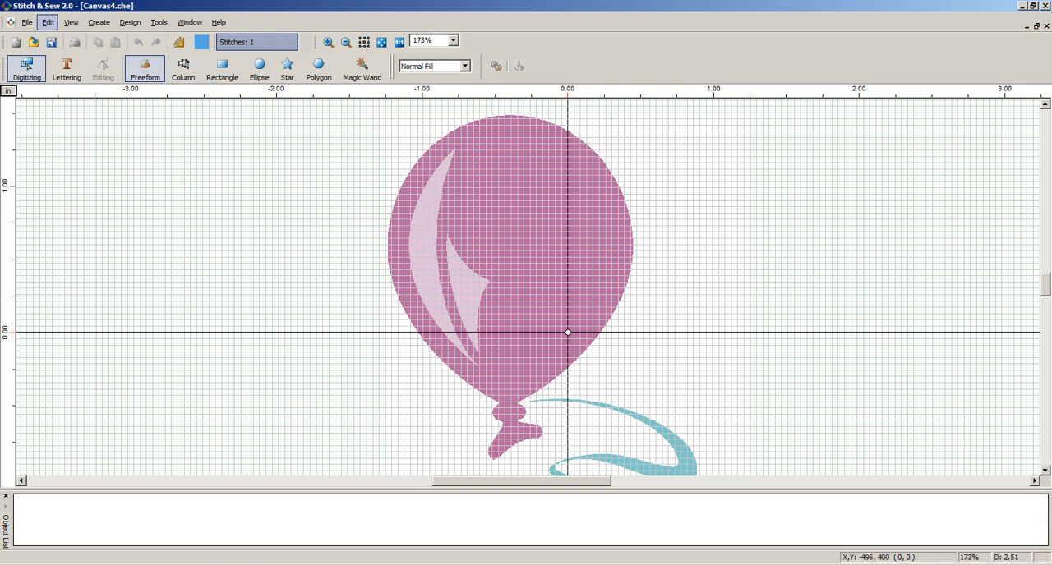
{"action": "key", "text": "v"}
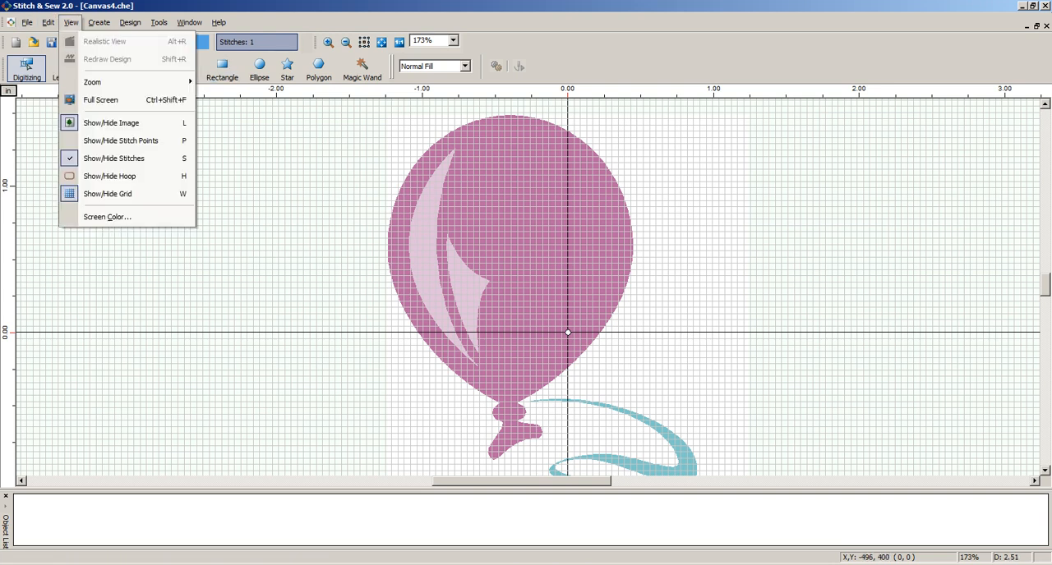
{"action": "left_click", "coordinate": [116, 194]}
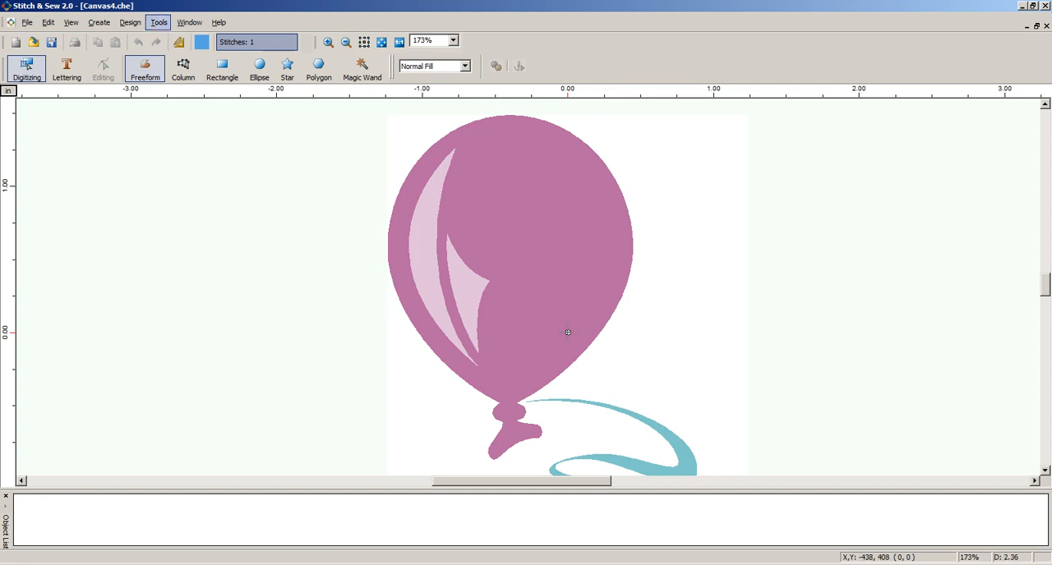
Review the embroidery tool behaviour settings in the System Parameters and close them with OK
{"action": "left_click", "coordinate": [158, 22]}
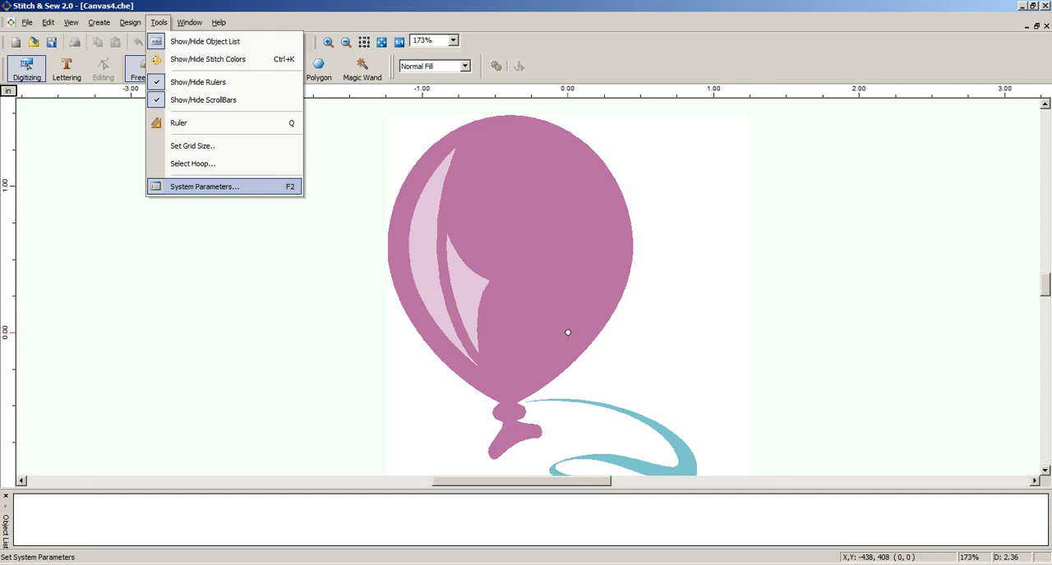
{"action": "key", "text": "Return"}
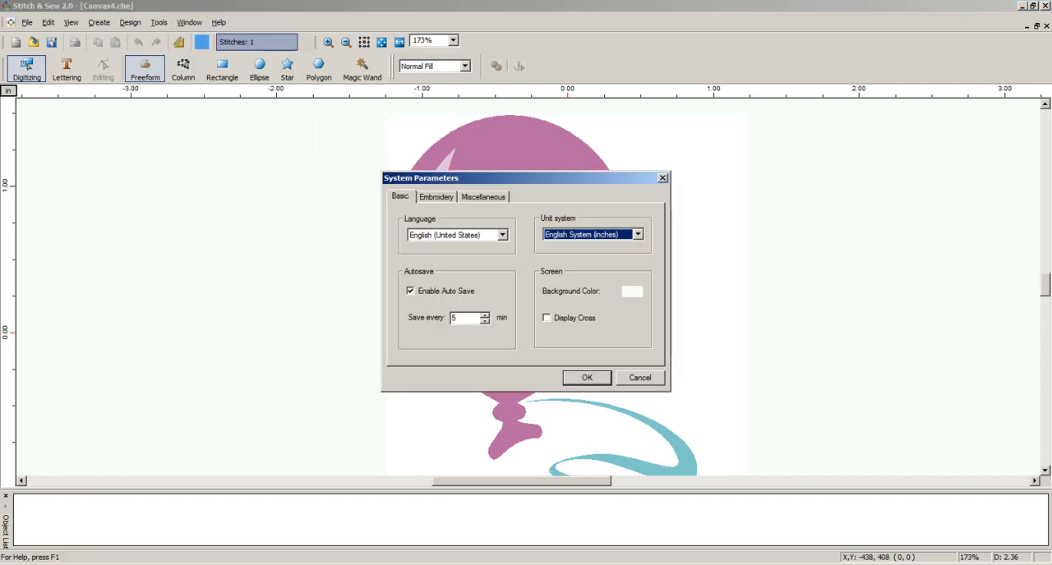
{"action": "left_click", "coordinate": [436, 198]}
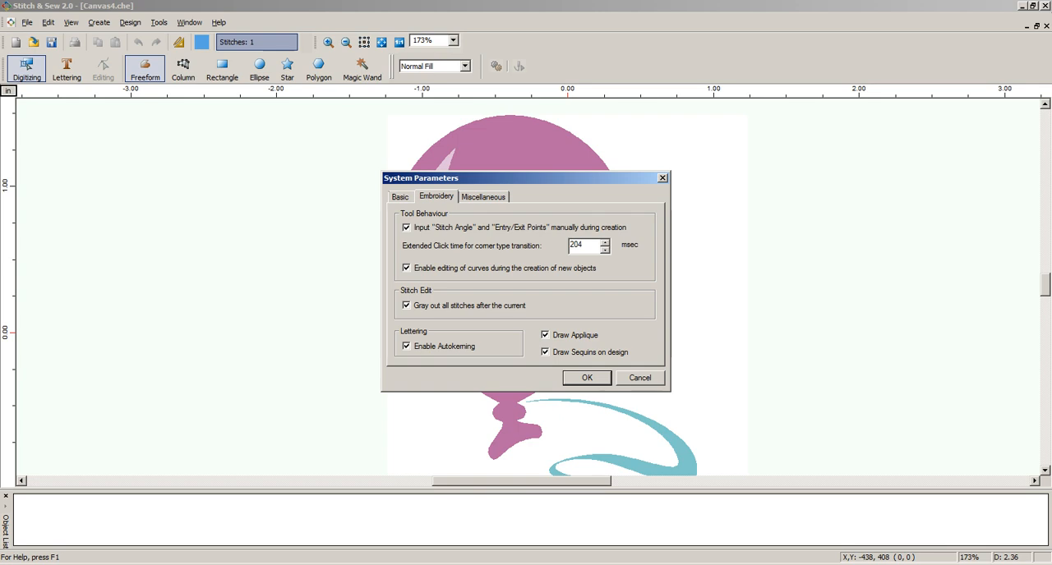
{"action": "left_click", "coordinate": [588, 378]}
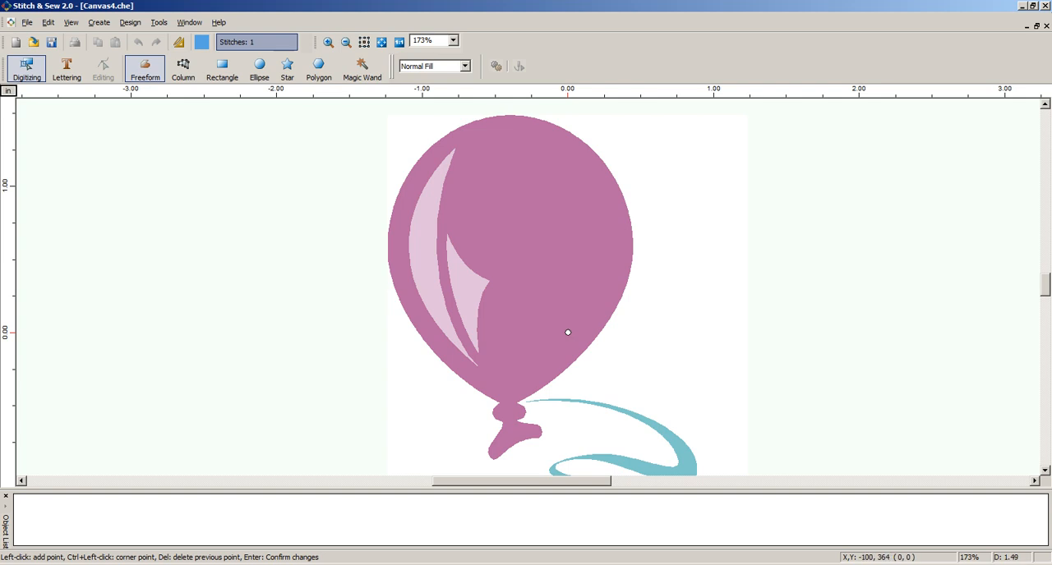
Place Freeform outline points from the balloon's top centre down its right edge, checking the line with the image temporarily hidden
{"action": "left_click", "coordinate": [567, 332]}
{"action": "left_click", "coordinate": [510, 113]}
{"action": "left_click", "coordinate": [620, 188]}
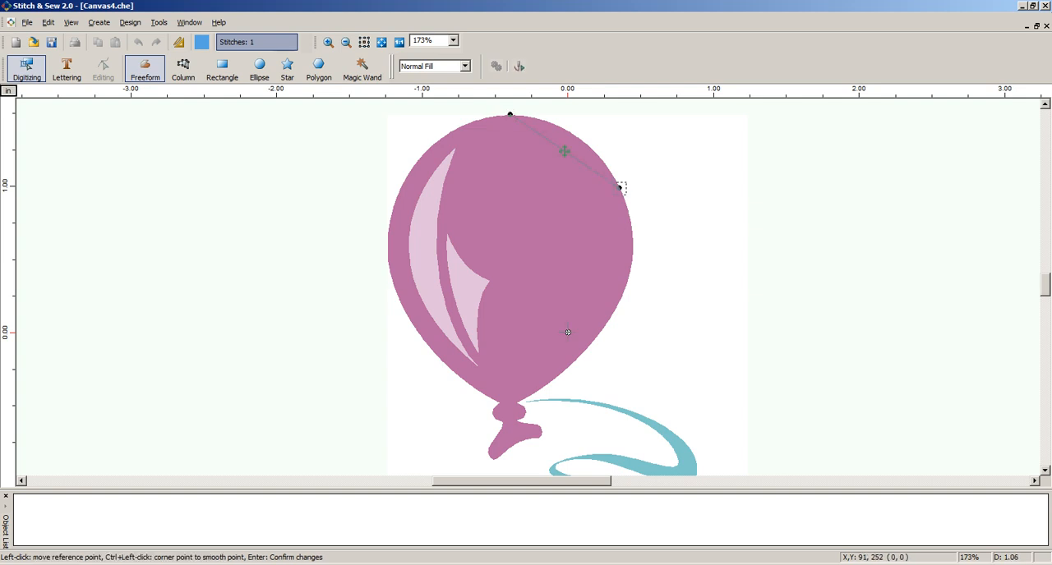
{"action": "key", "text": "i"}
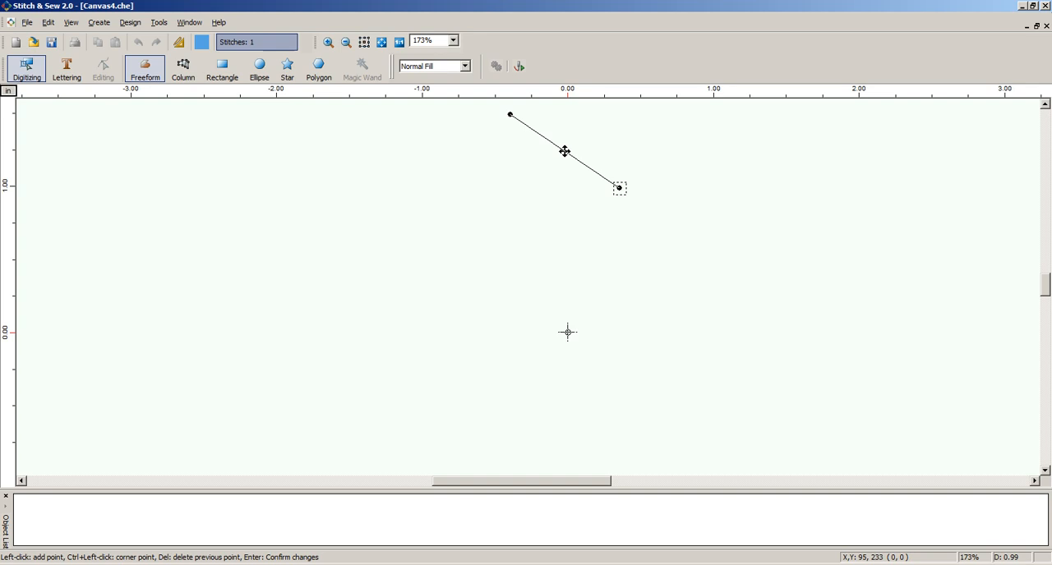
{"action": "key", "text": "i"}
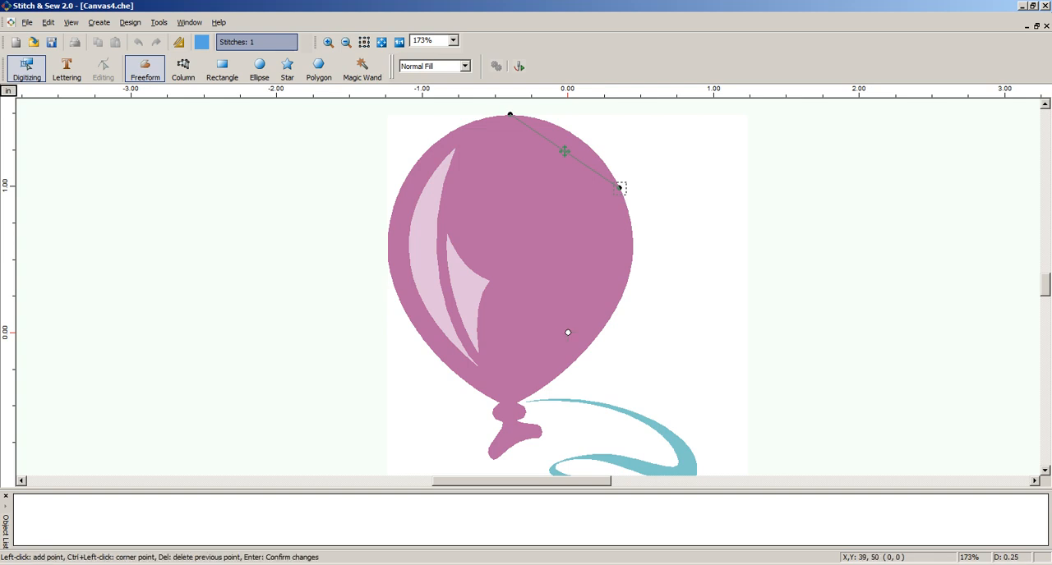
{"action": "left_click", "coordinate": [621, 188]}
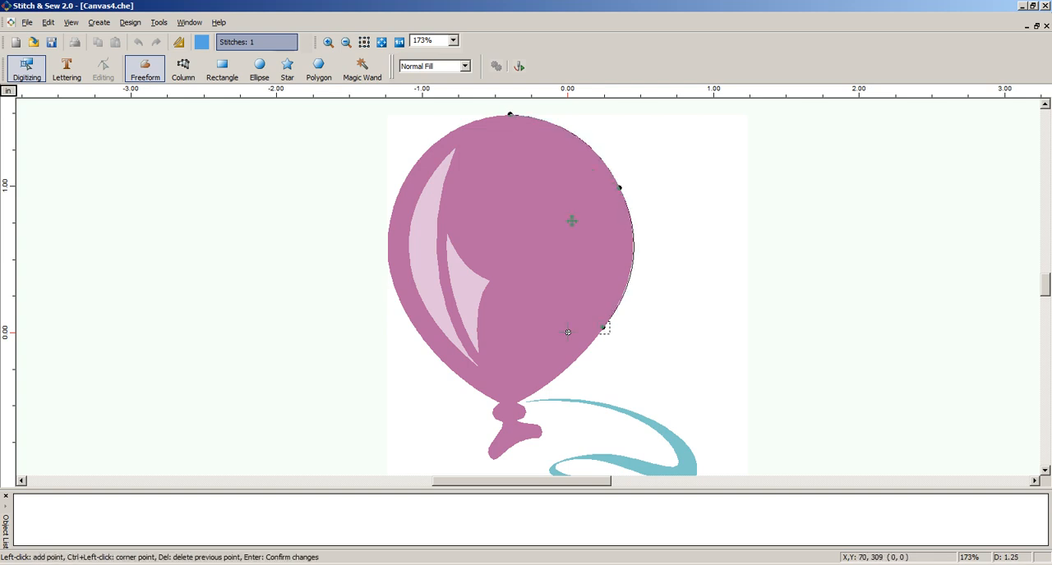
{"action": "key", "text": "i"}
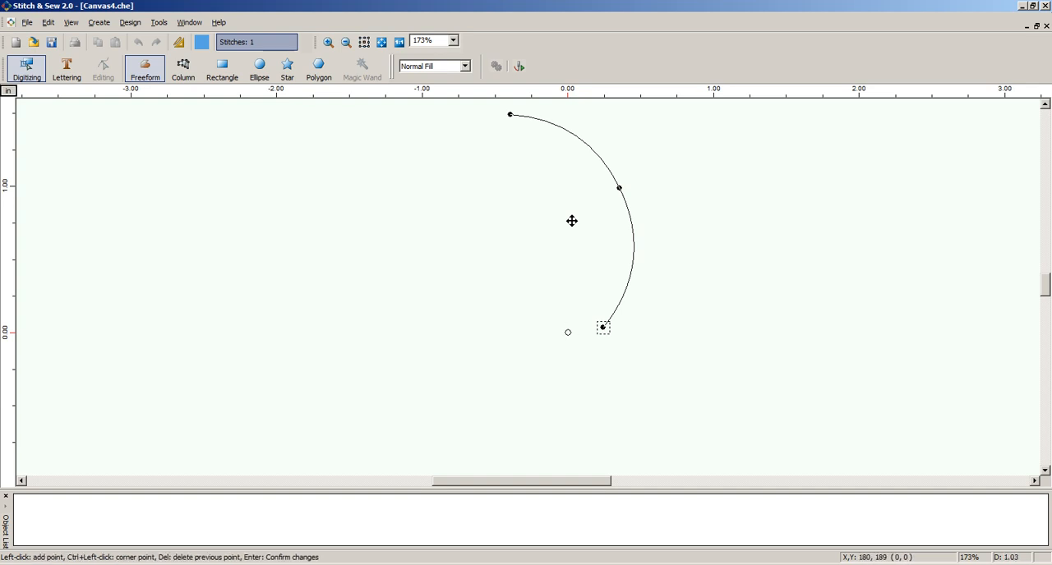
{"action": "key", "text": "i"}
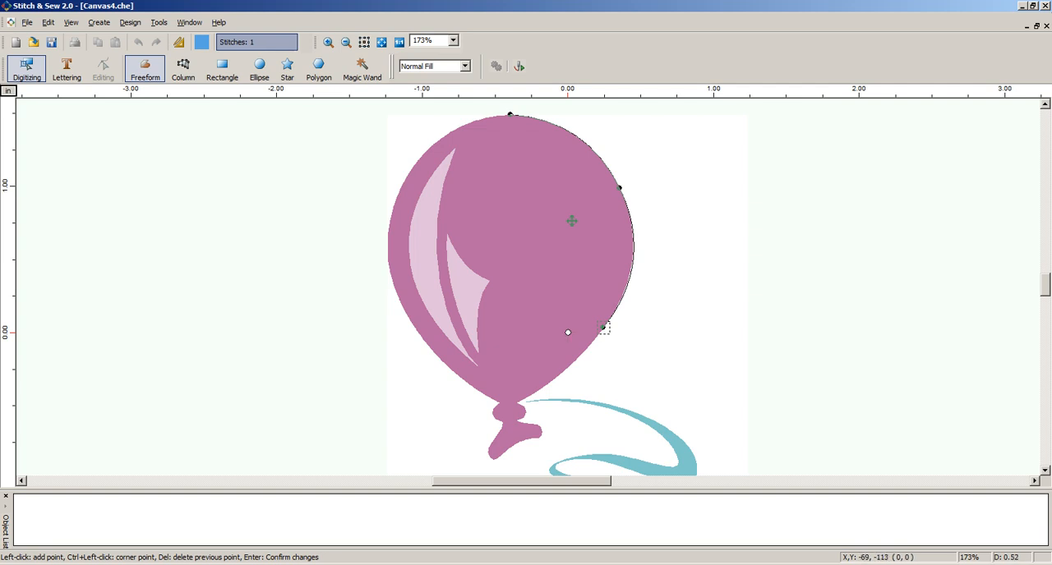
Continue the outline points around the balloon's lower tip and up its left edge, checking the line against the image
{"action": "left_click", "coordinate": [604, 327]}
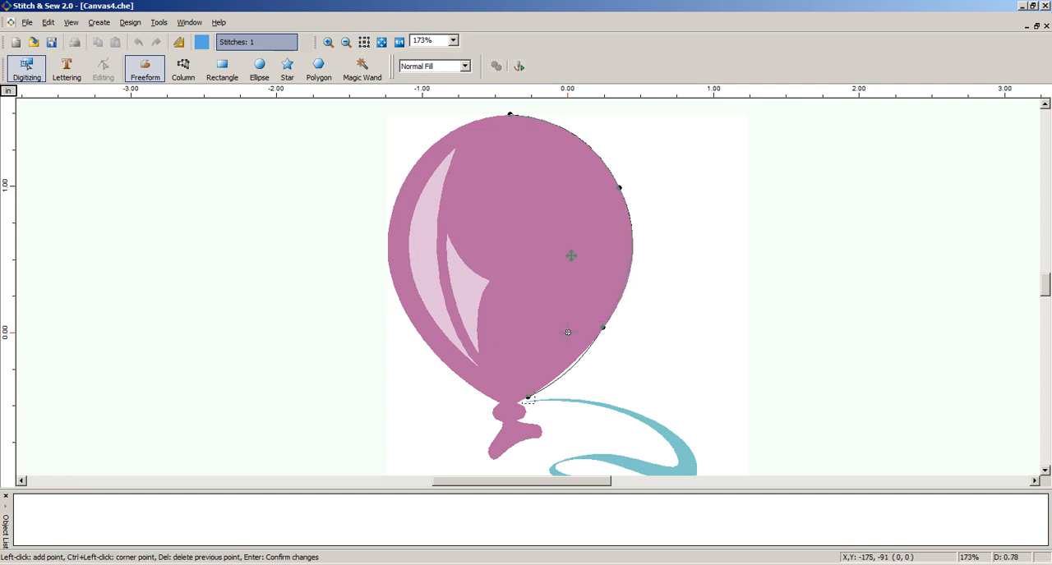
{"action": "left_click", "coordinate": [529, 398]}
{"action": "left_click", "coordinate": [467, 385]}
{"action": "left_click", "coordinate": [392, 286]}
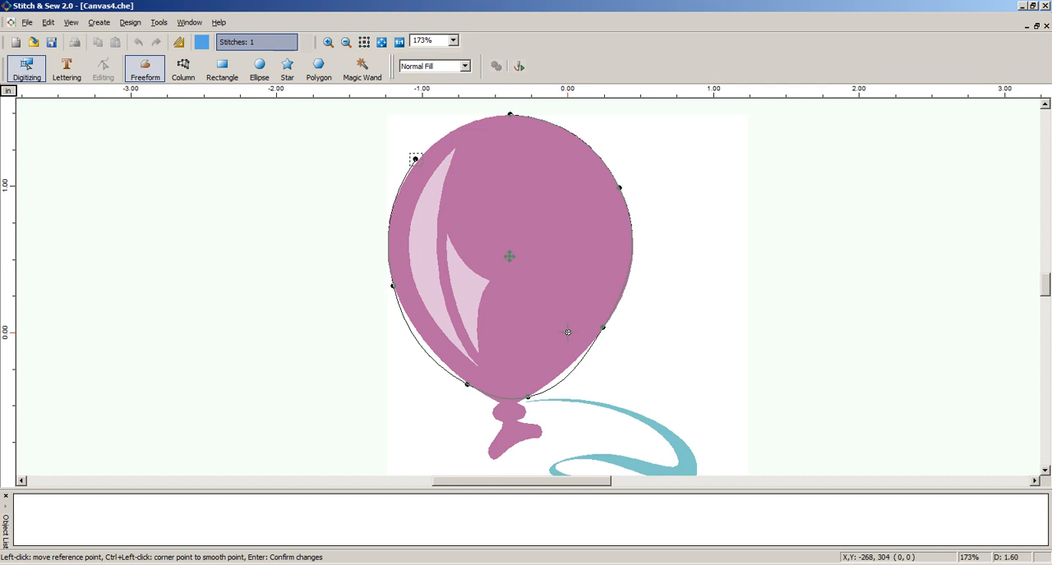
{"action": "key", "text": "i"}
{"action": "key", "text": "i"}
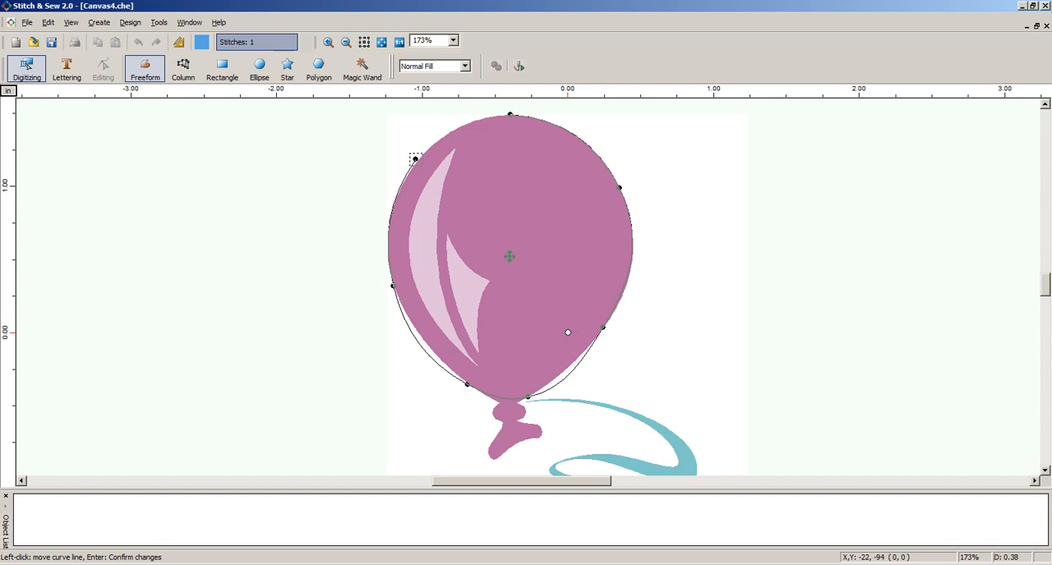
Bend the outline's curve segments onto the balloon's tapered lower edges and close the shape with the image hidden
{"action": "mouse_move", "coordinate": [556, 387]}
{"action": "left_mouse_down"}
{"action": "mouse_move", "coordinate": [545, 325]}
{"action": "mouse_move", "coordinate": [548, 384]}
{"action": "left_mouse_up"}
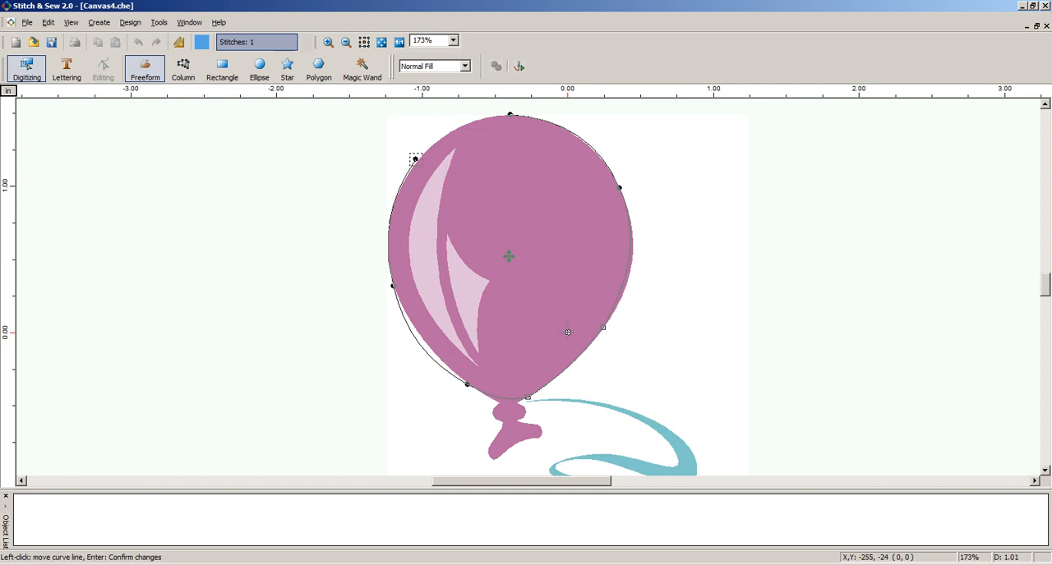
{"action": "left_click", "coordinate": [567, 332]}
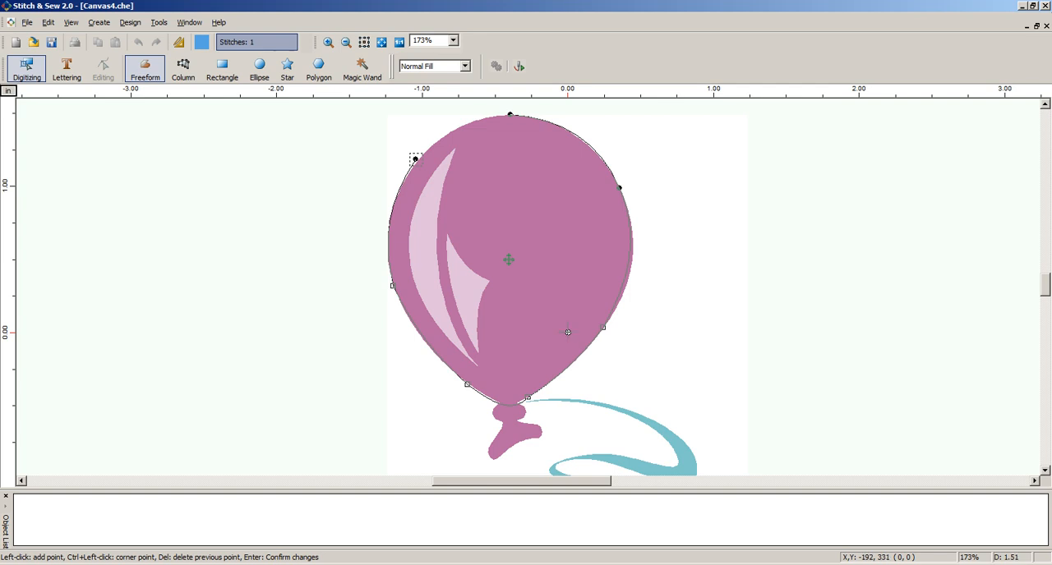
{"action": "key", "text": "i"}
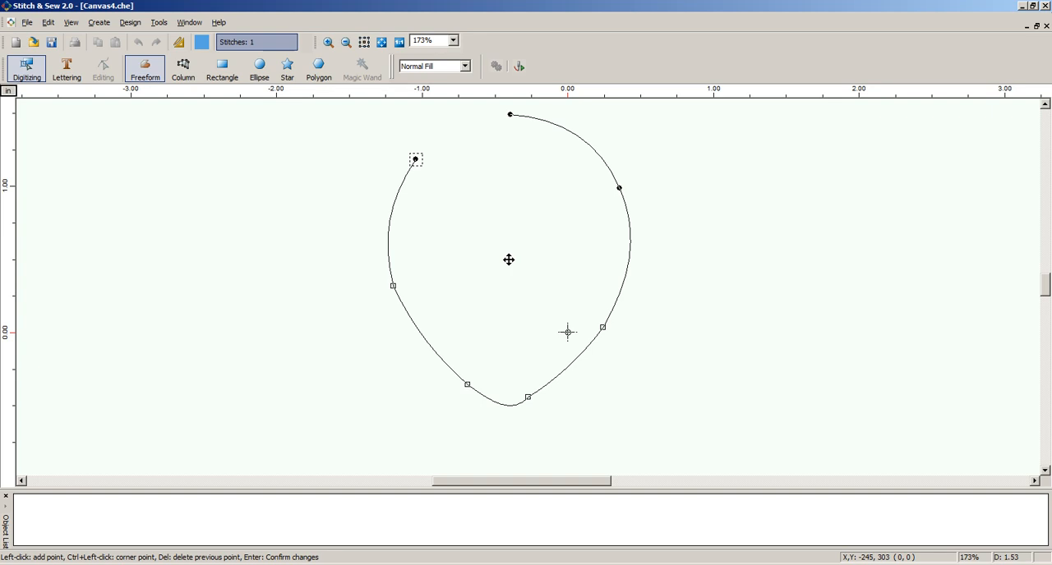
{"action": "key", "text": "Return"}
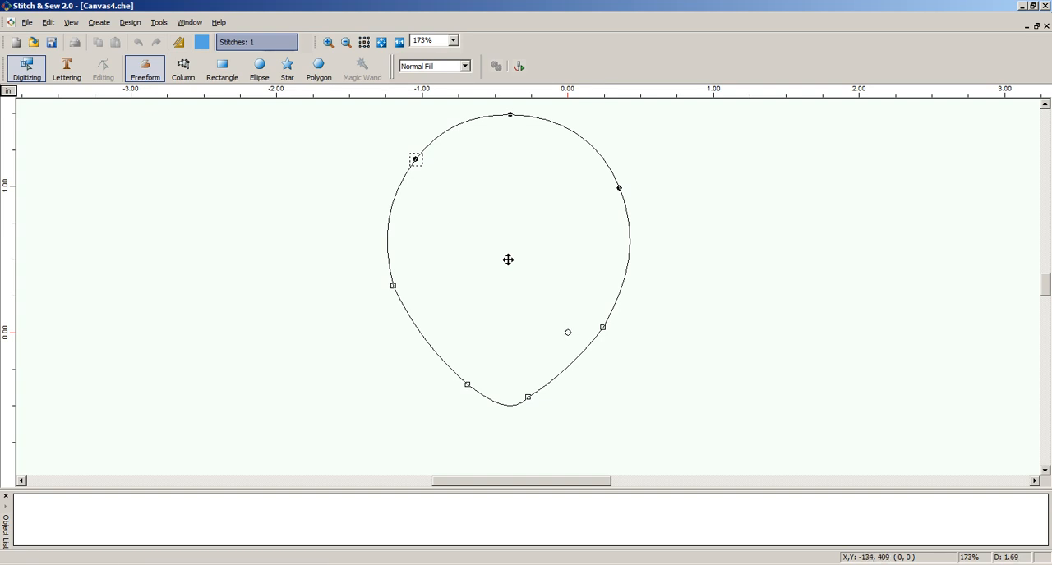
Stitch the balloon outline with a diagonal stitch direction line and an entry point on its upper left edge
{"action": "left_click", "coordinate": [519, 66]}
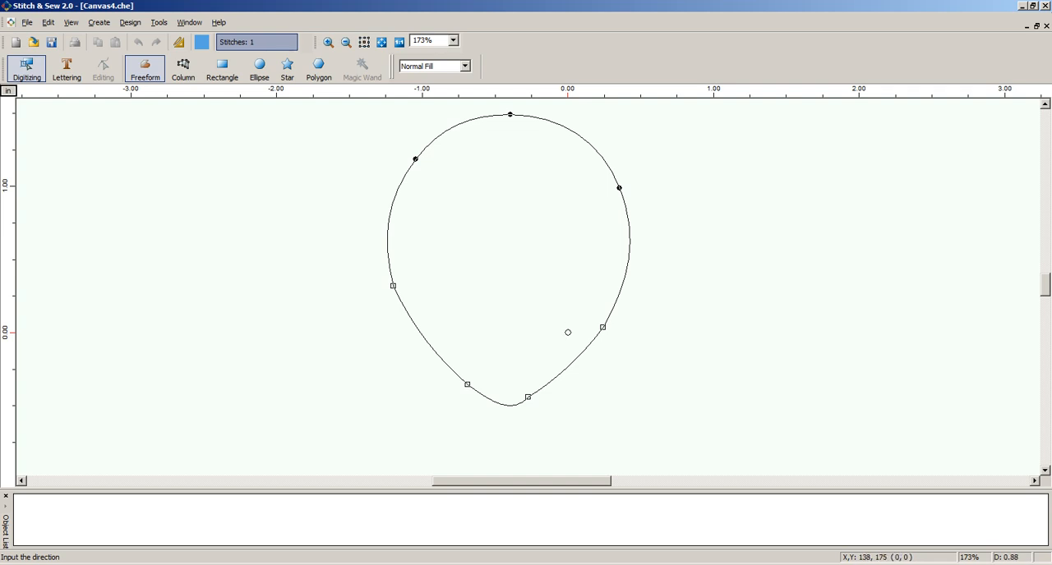
{"action": "left_click", "coordinate": [649, 242]}
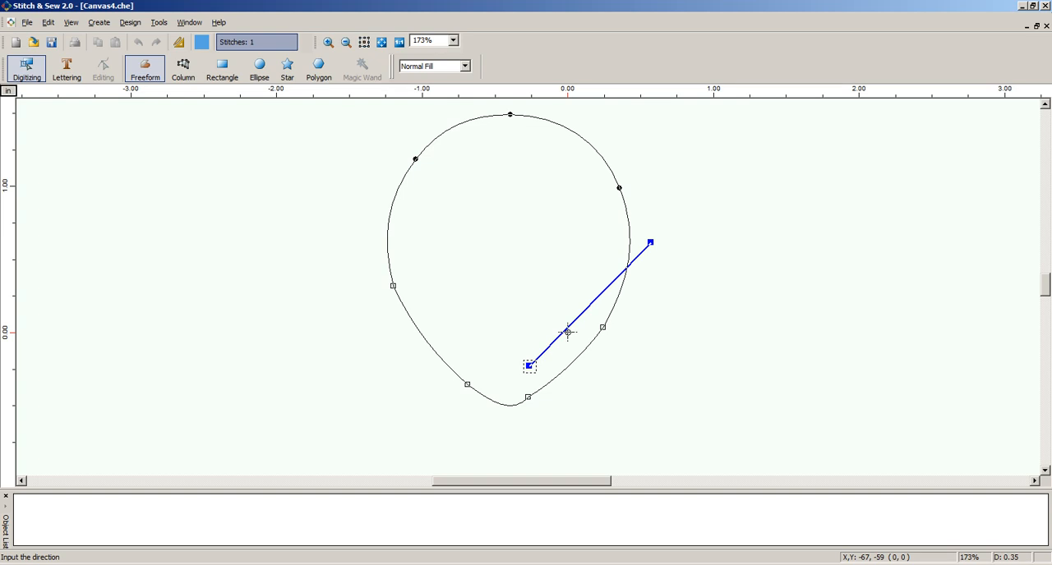
{"action": "left_click", "coordinate": [530, 366]}
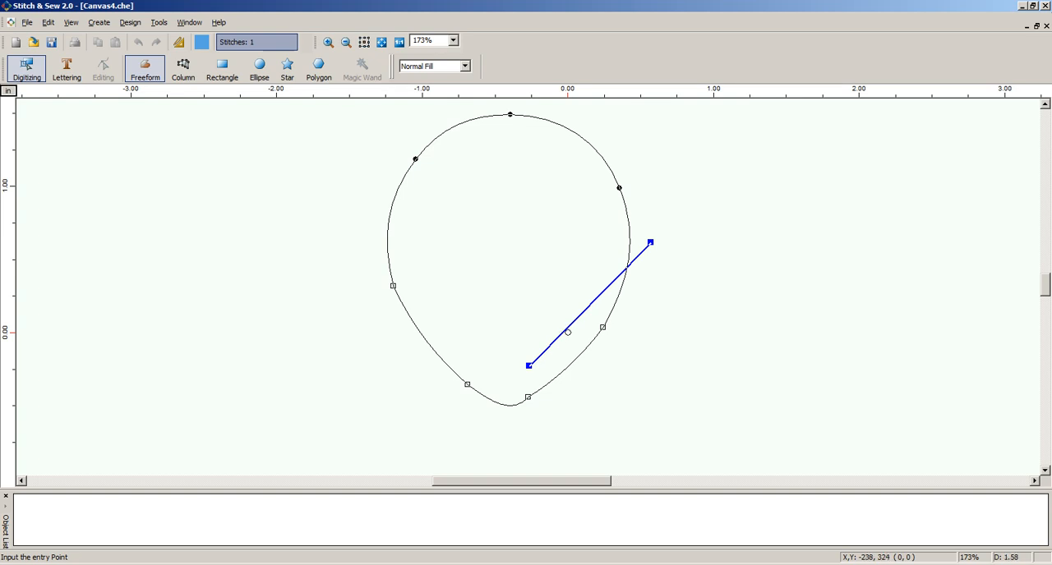
{"action": "left_click", "coordinate": [427, 140]}
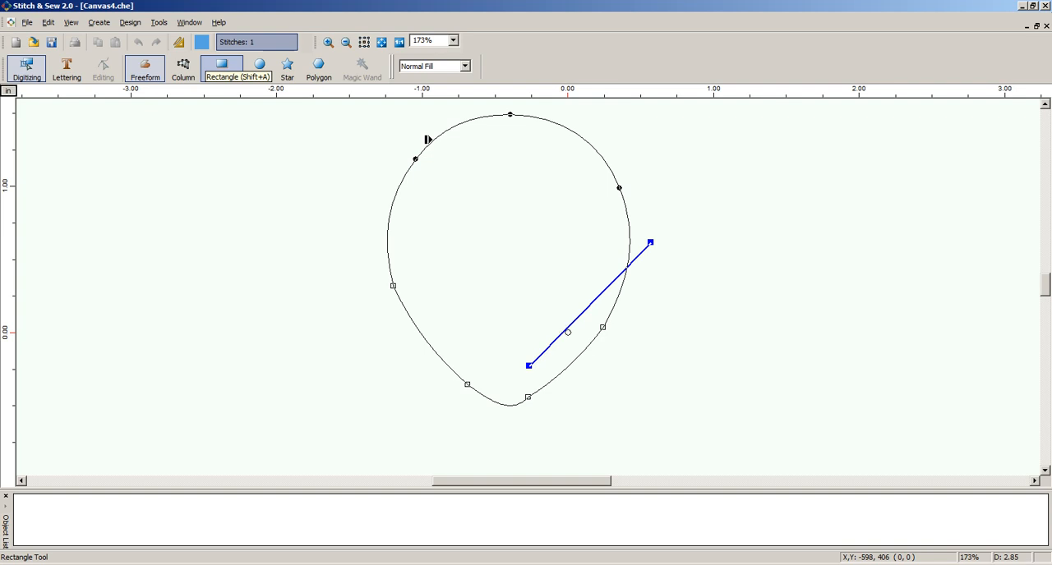
Show the balloon image again and sample its pink, RGB 183/105/160, as the current thread colour
{"action": "key", "text": "i"}
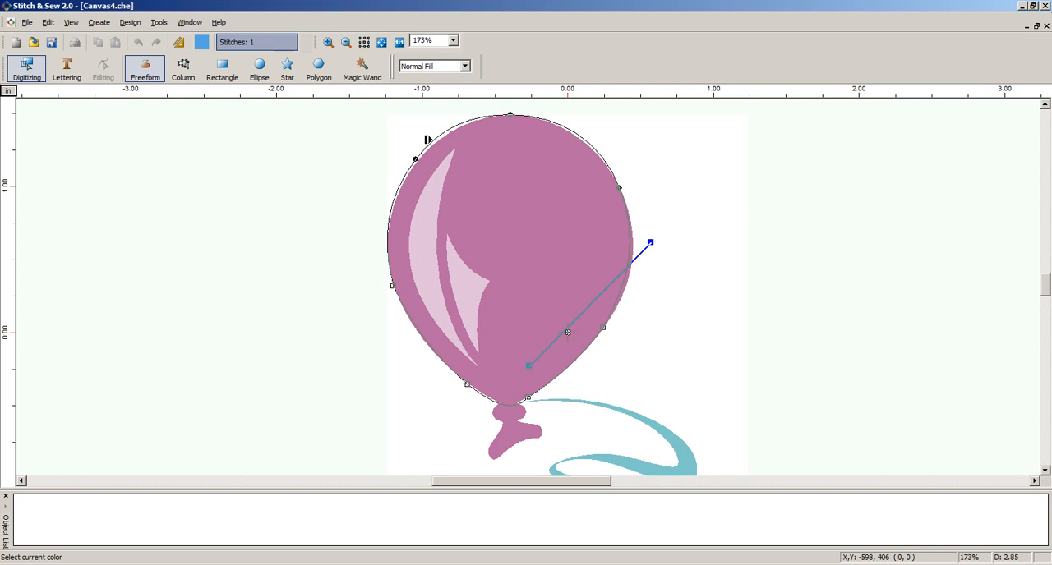
{"action": "left_click", "coordinate": [201, 42]}
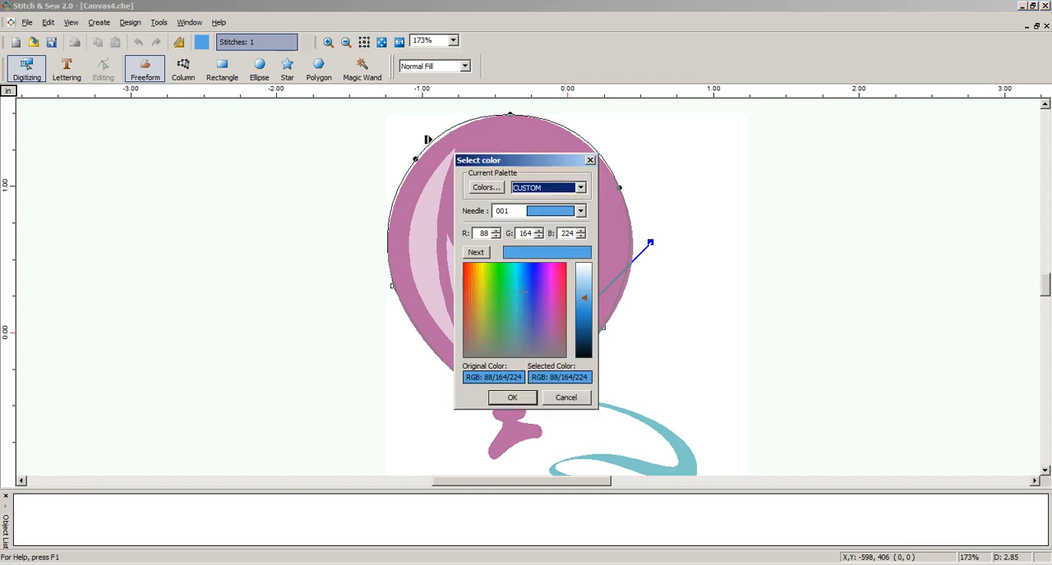
{"action": "left_click_drag", "start_coordinate": [493, 161], "coordinate": [699, 129]}
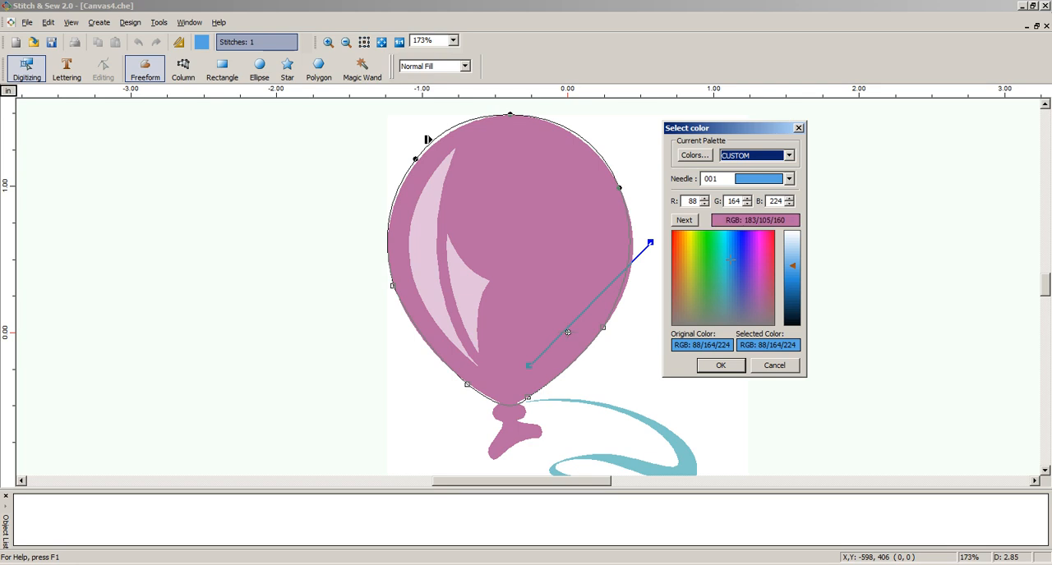
{"action": "left_click", "coordinate": [567, 246]}
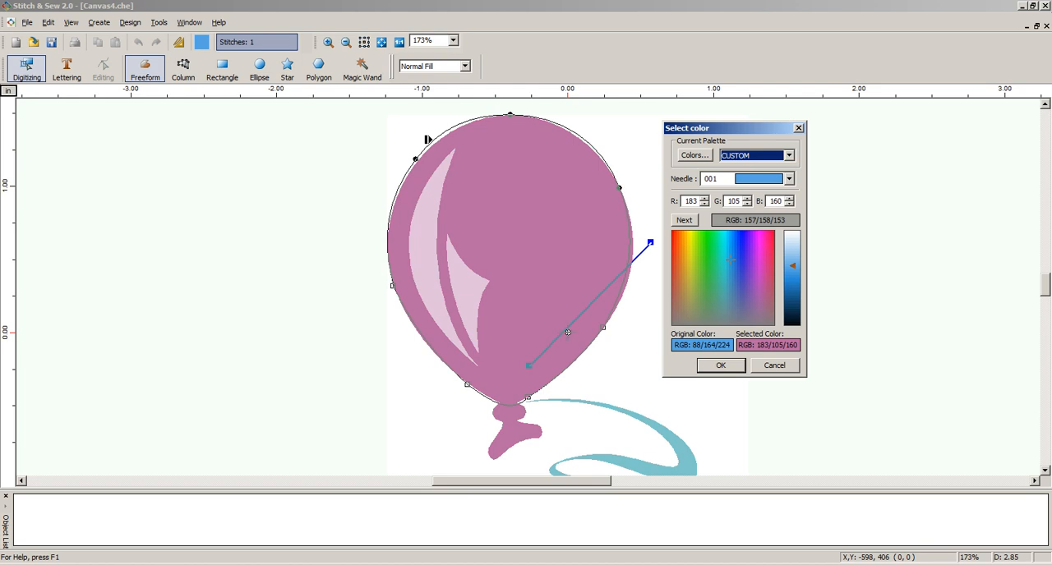
{"action": "left_click", "coordinate": [720, 365]}
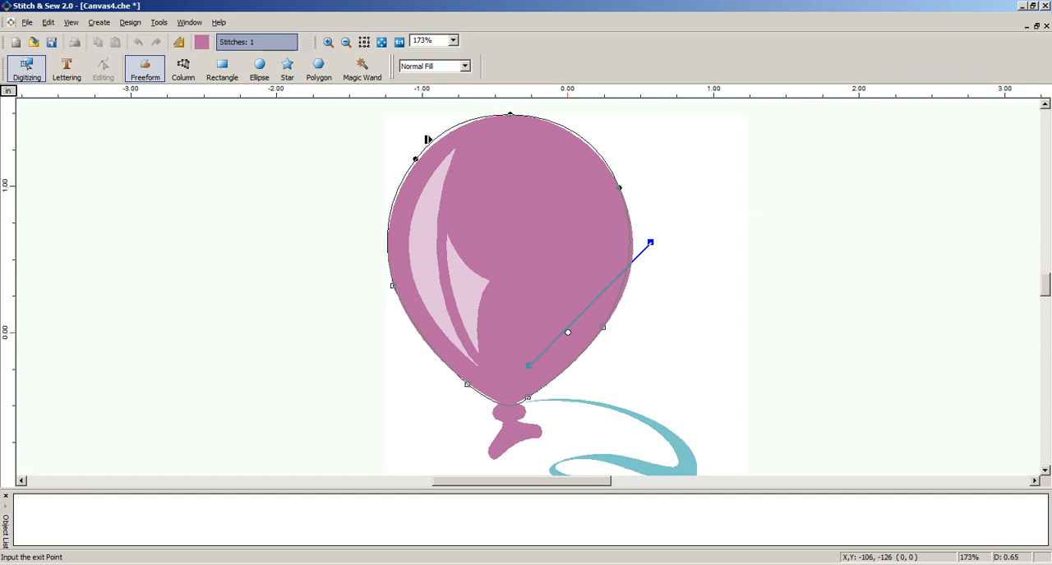
Place the exit point at the balloon's bottom tip to generate the fill, and display it in realistic view
{"action": "left_click", "coordinate": [568, 332]}
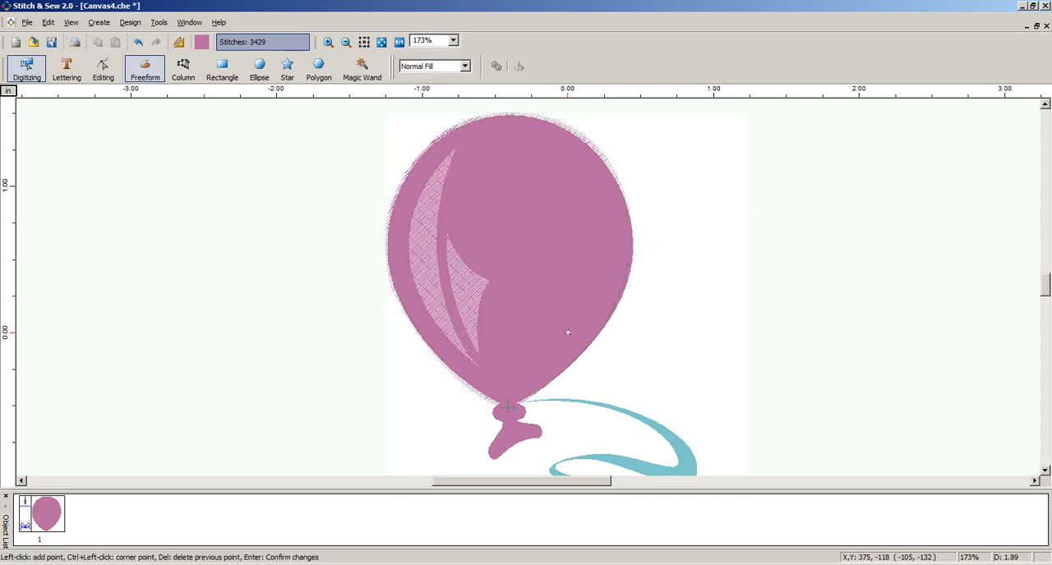
{"action": "left_click", "coordinate": [71, 22]}
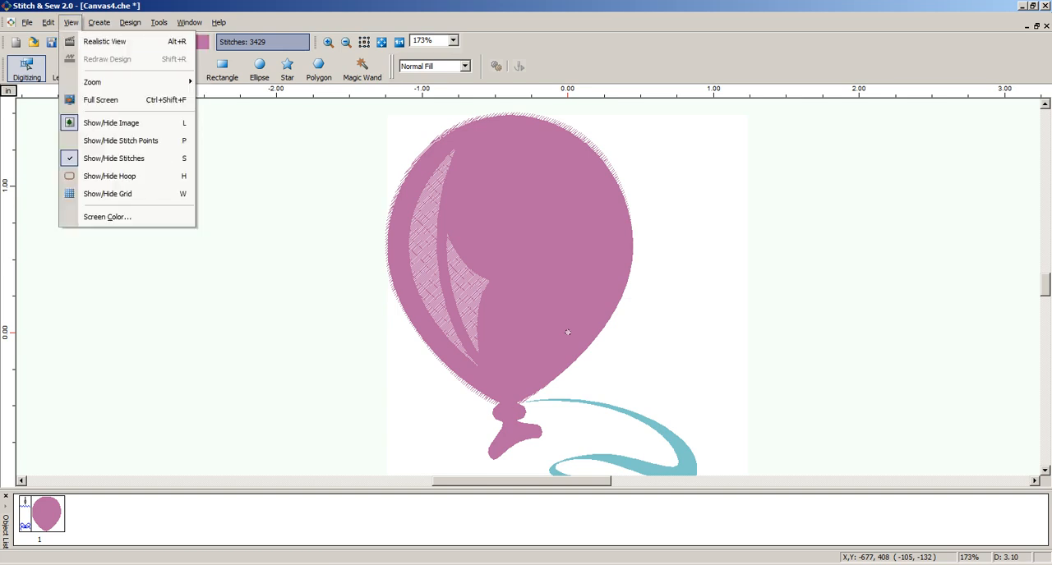
{"action": "left_click", "coordinate": [105, 41]}
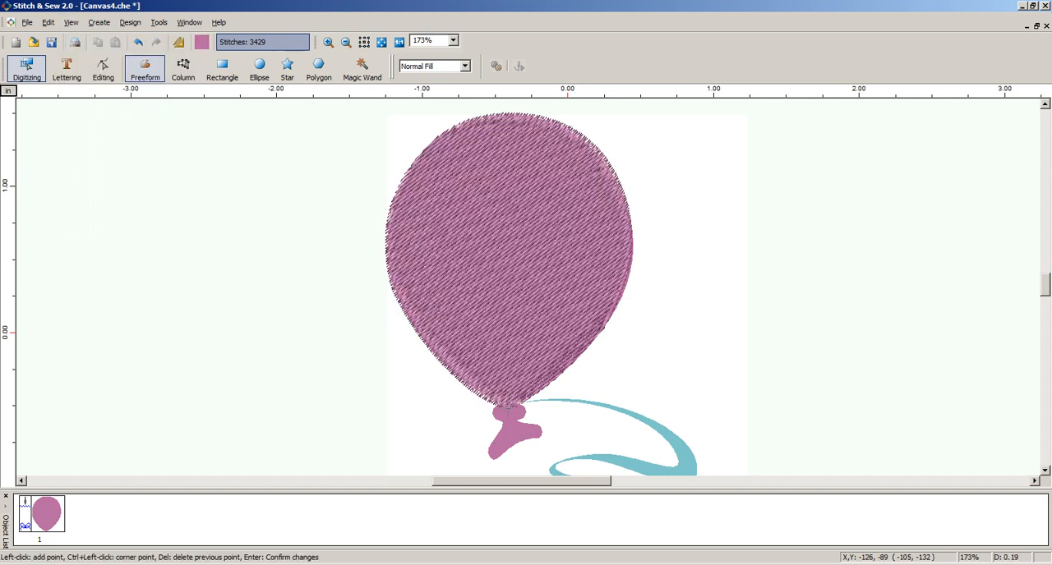